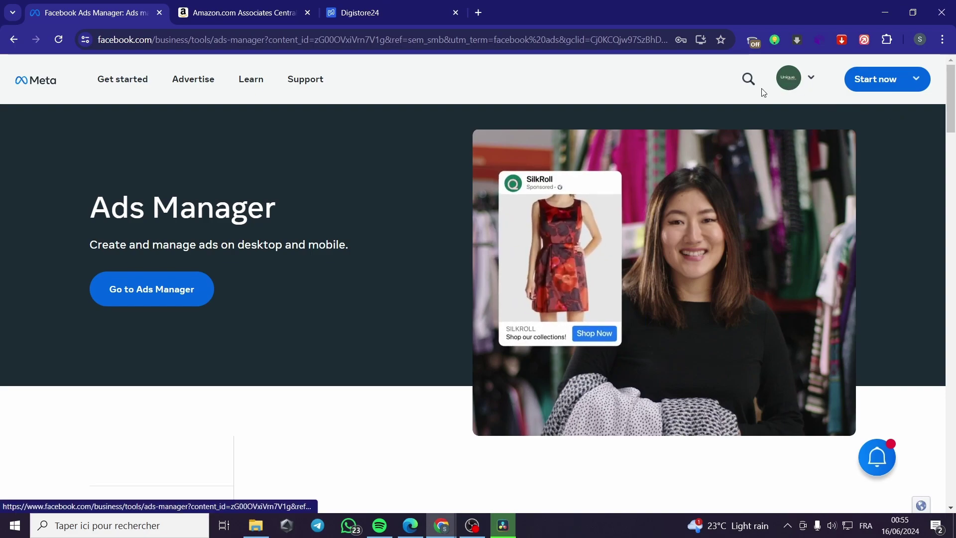
# Go to Ads Manager, open the active ad account and start creating a new campaign.
pyautogui.click(179, 309)
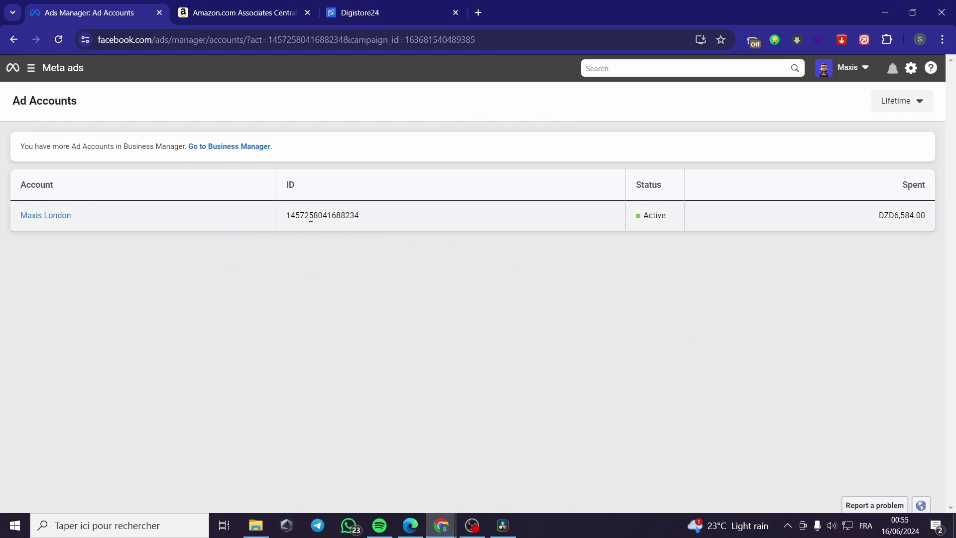
pyautogui.click(47, 216)
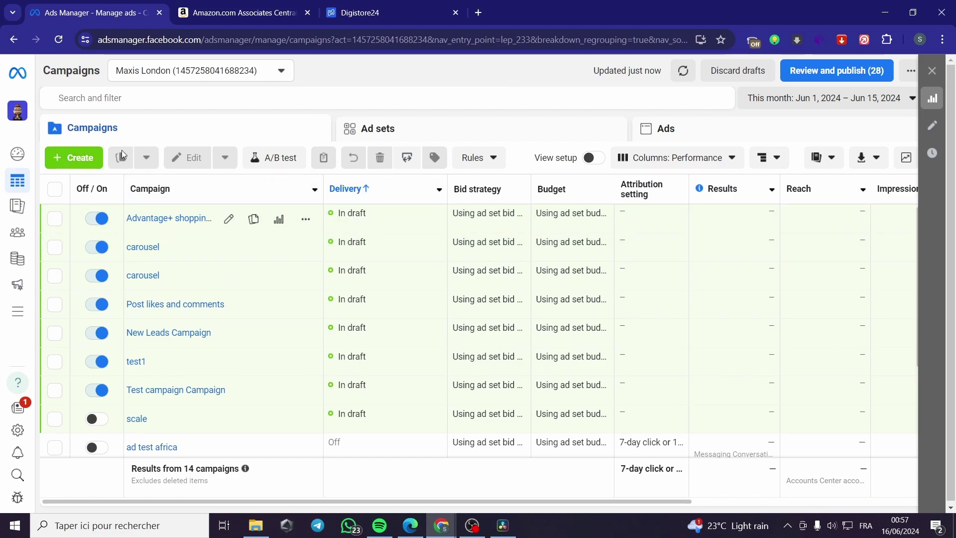
pyautogui.click(79, 158)
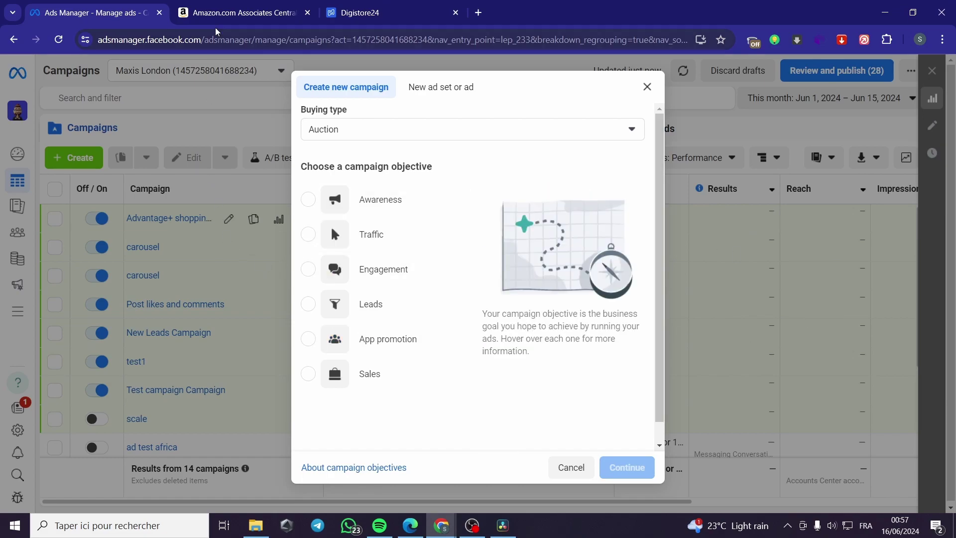
# Switch between Amazon Associates and Digistore24 to look over both affiliate dashboards.
pyautogui.click(217, 15)
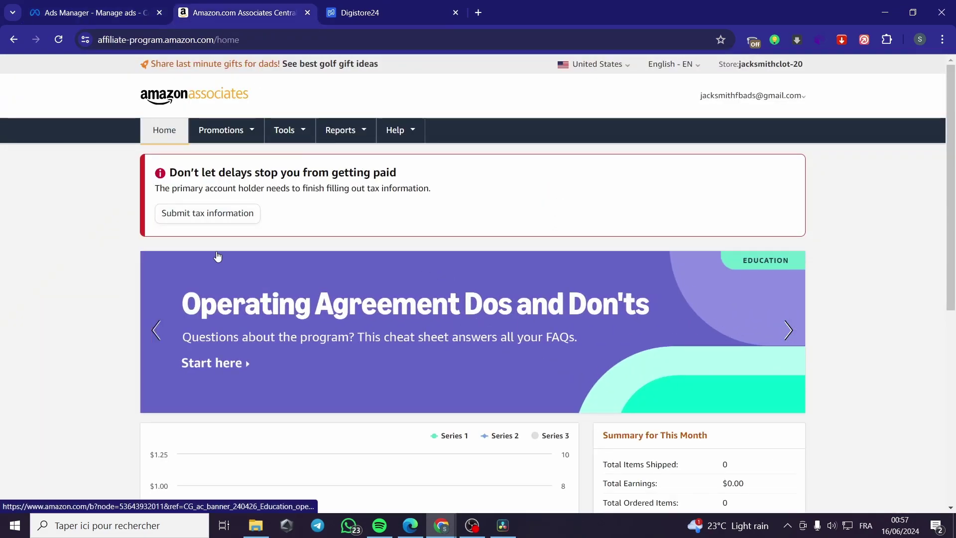
pyautogui.click(372, 129)
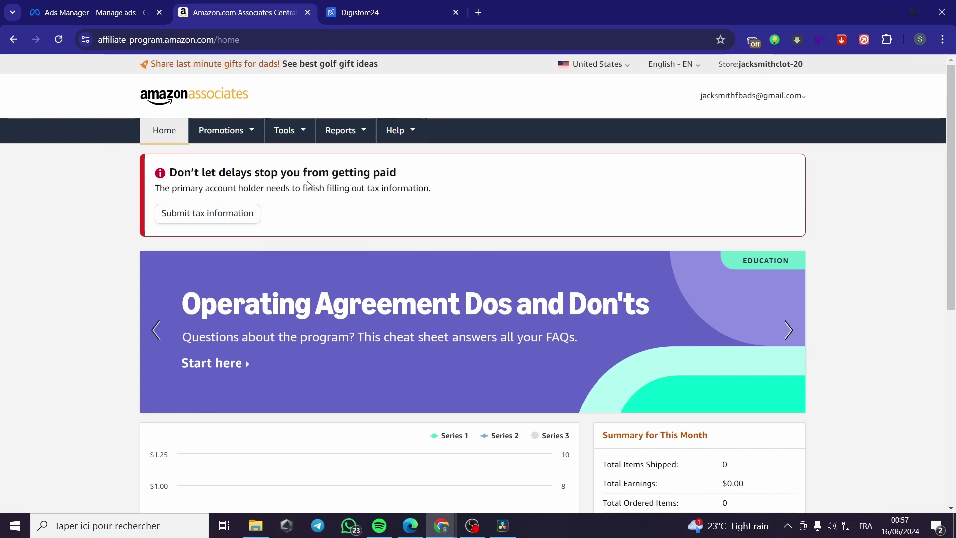
pyautogui.moveTo(412, 131)
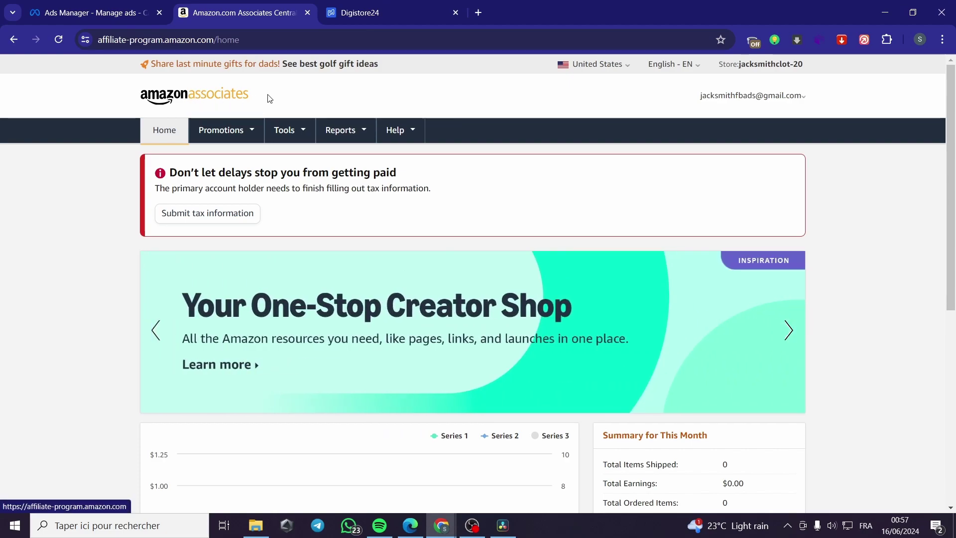
pyautogui.click(391, 10)
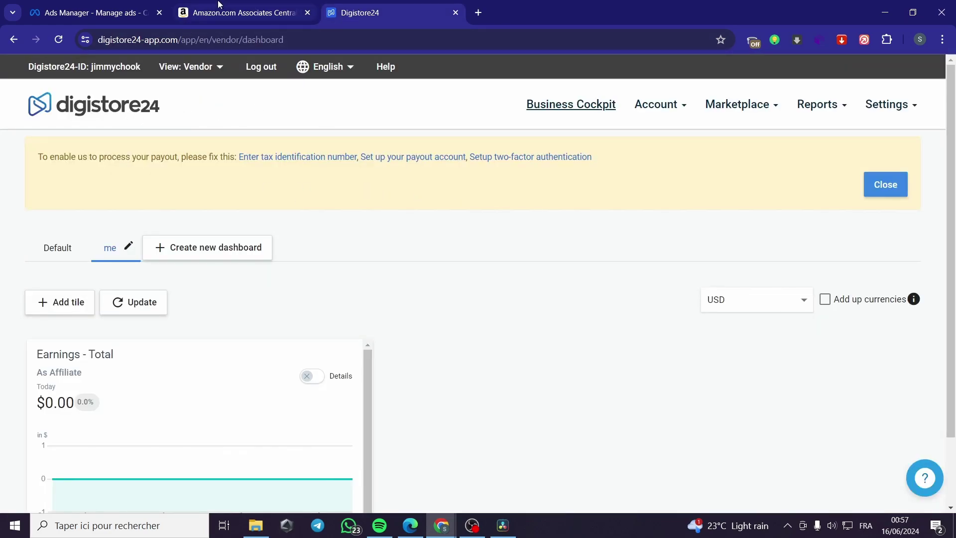
pyautogui.click(219, 8)
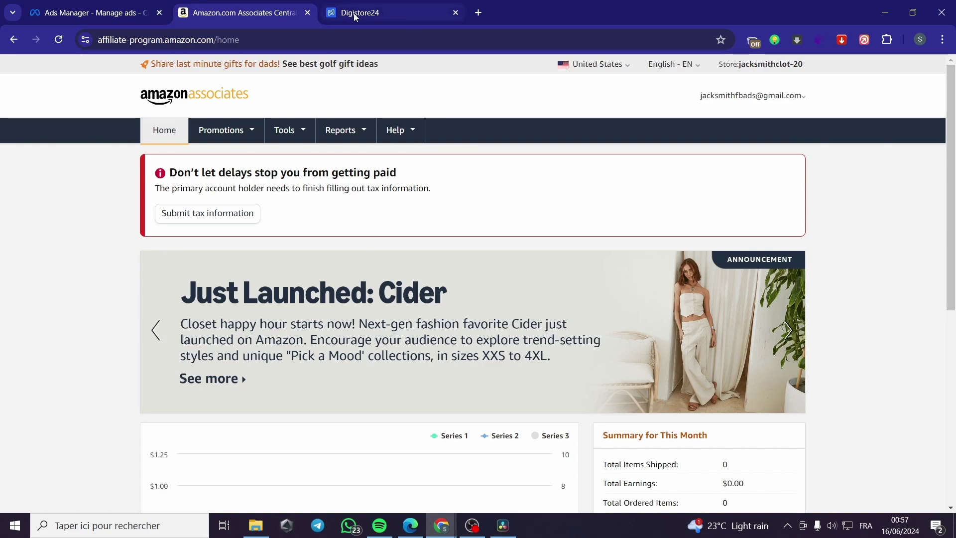
pyautogui.moveTo(354, 13)
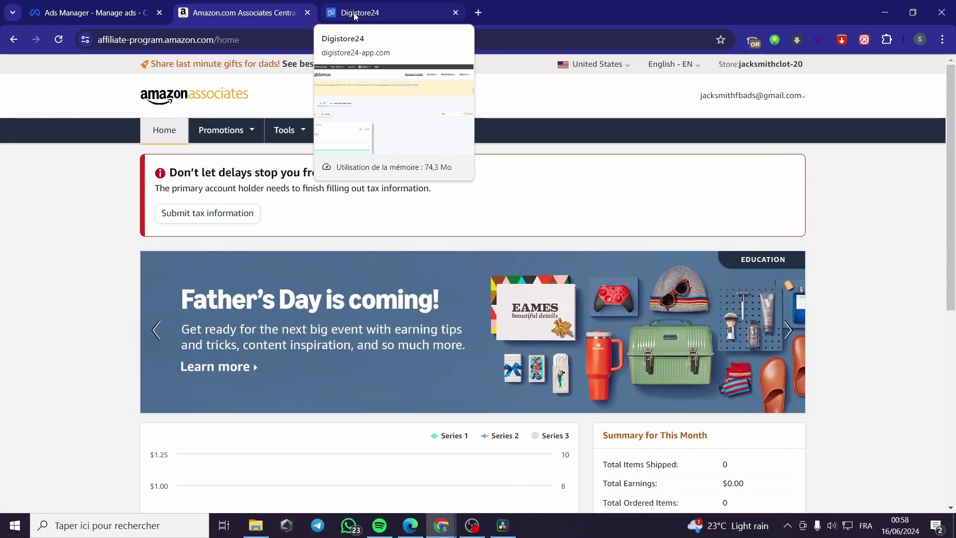
pyautogui.click(355, 15)
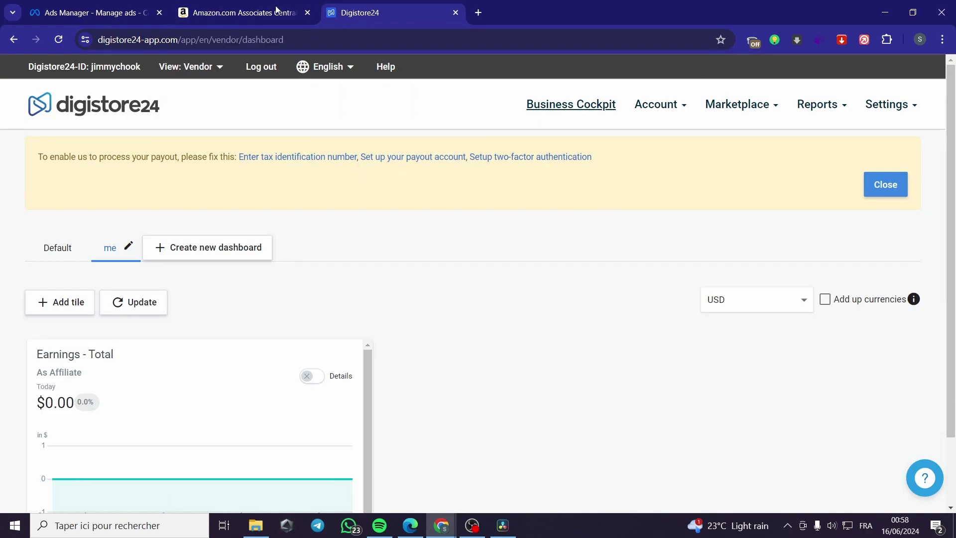
pyautogui.click(242, 10)
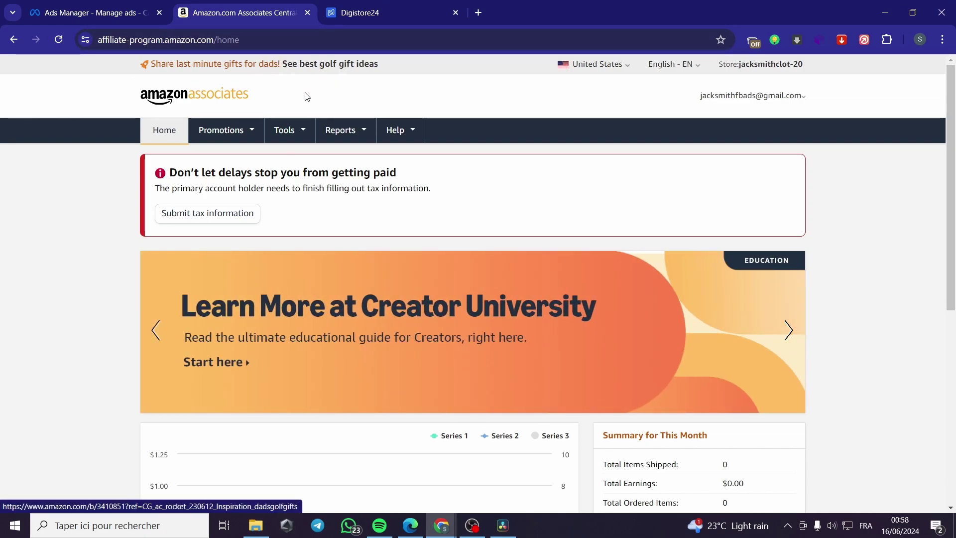
# Open the best golf gift ideas from Amazon Associates and look over the golf equipment page.
pyautogui.click(345, 69)
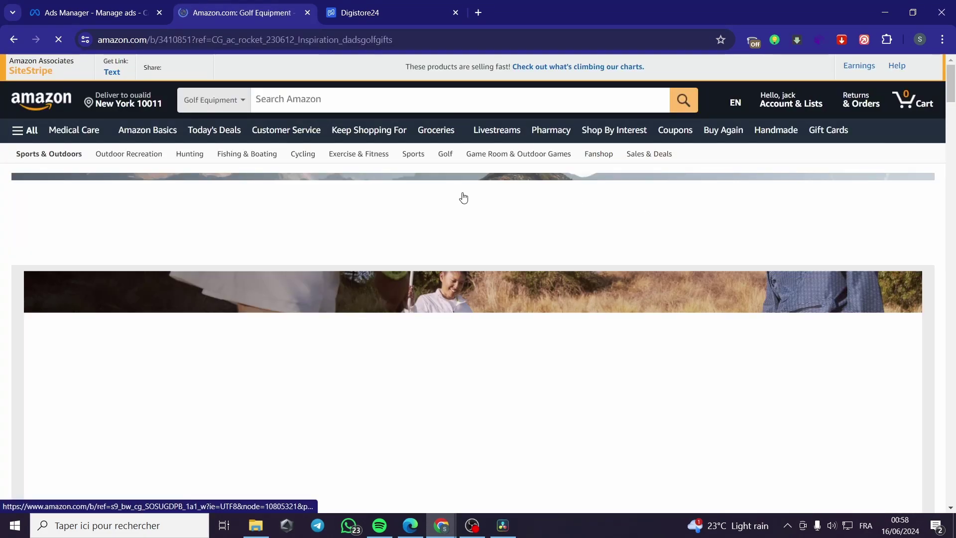
pyautogui.scroll(-5, 461, 195)
pyautogui.scroll(-3, 462, 194)
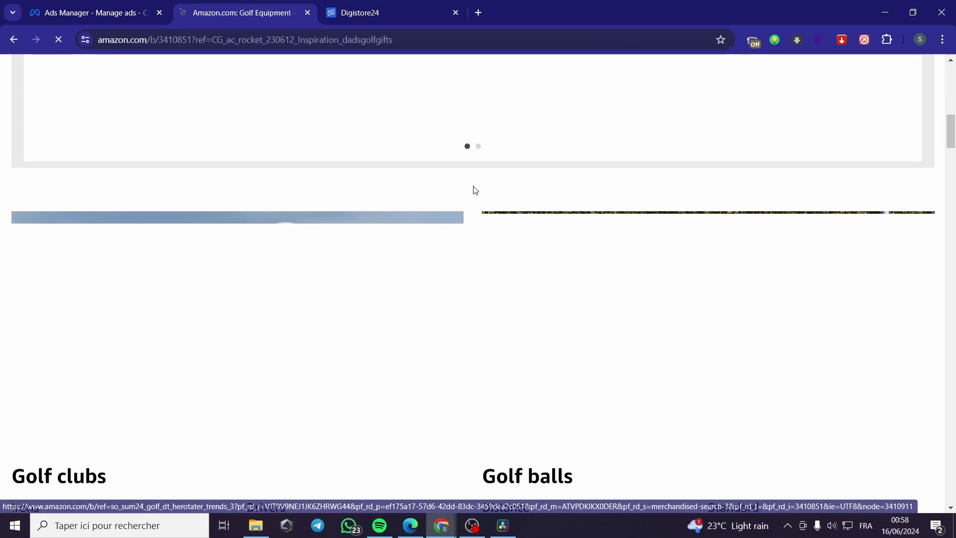
pyautogui.scroll(10, 386, 269)
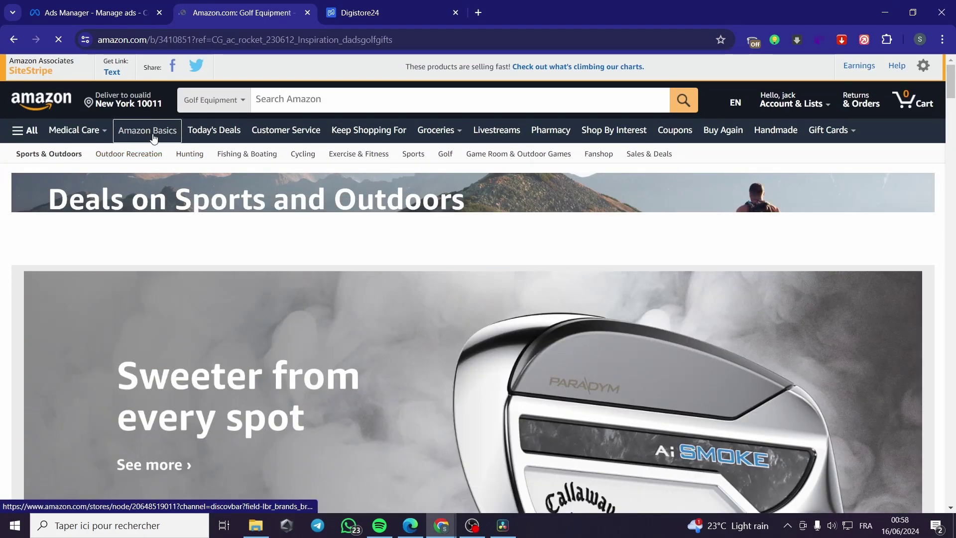
# Visit Amazon Basics and Today's Deals and look through the discounted products that could be promoted.
pyautogui.click(154, 139)
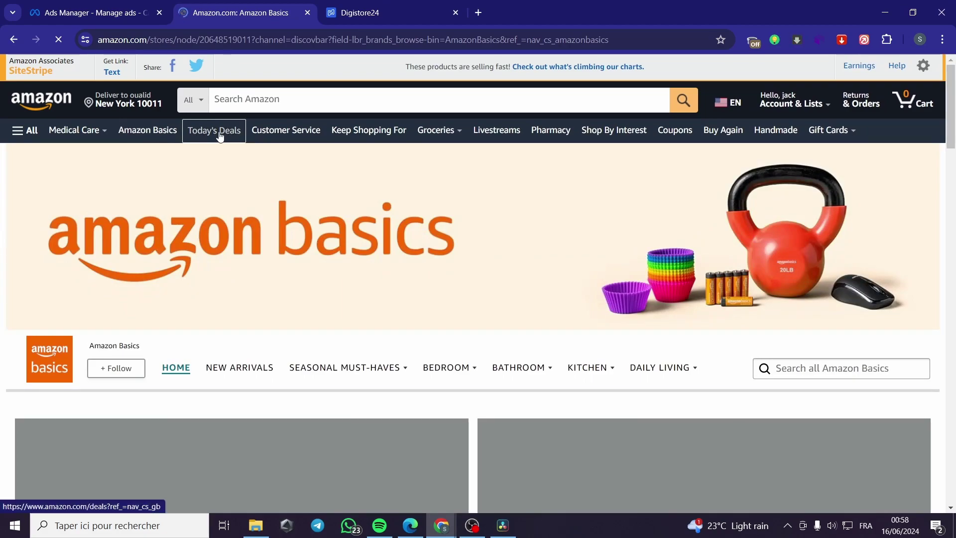
pyautogui.click(227, 136)
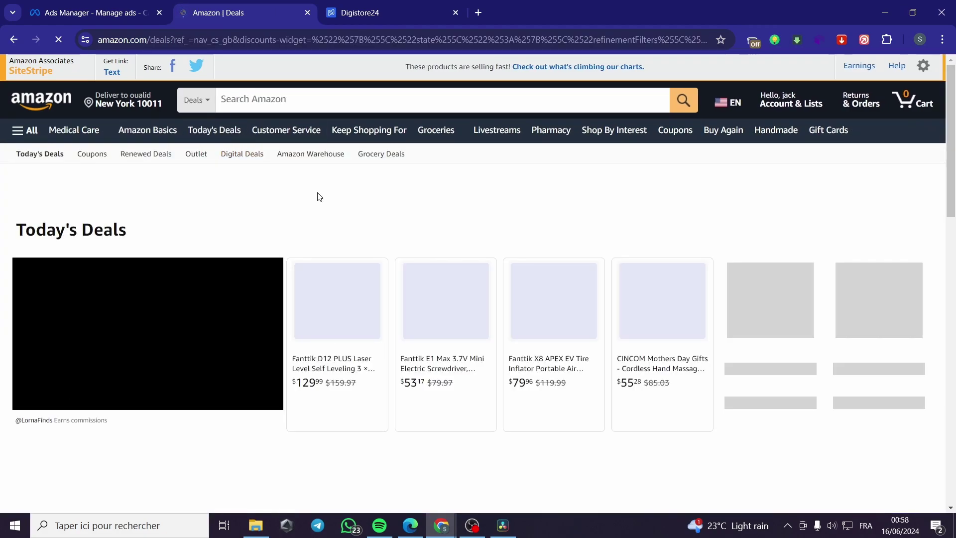
pyautogui.scroll(-3, 374, 205)
pyautogui.scroll(-5, 468, 216)
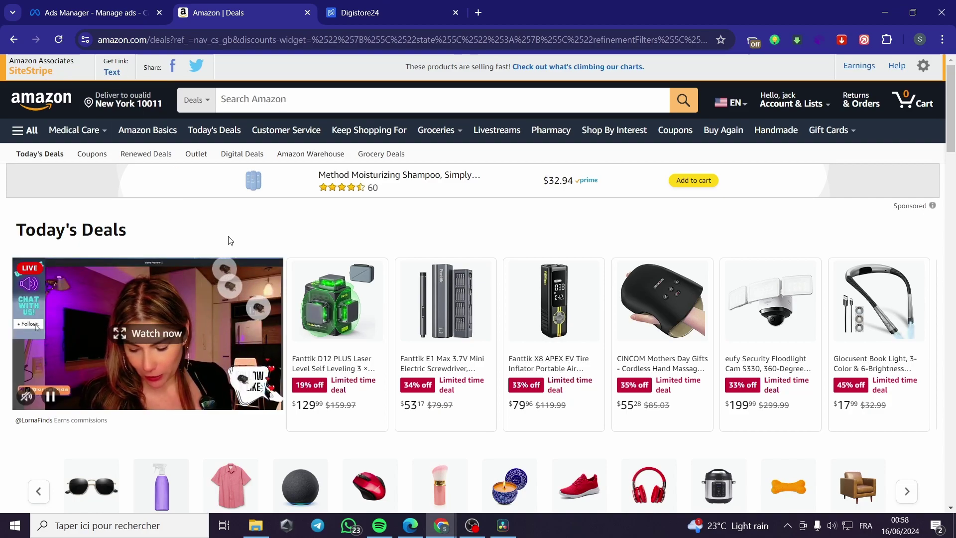
pyautogui.scroll(-6, 211, 217)
pyautogui.scroll(-1, 745, 319)
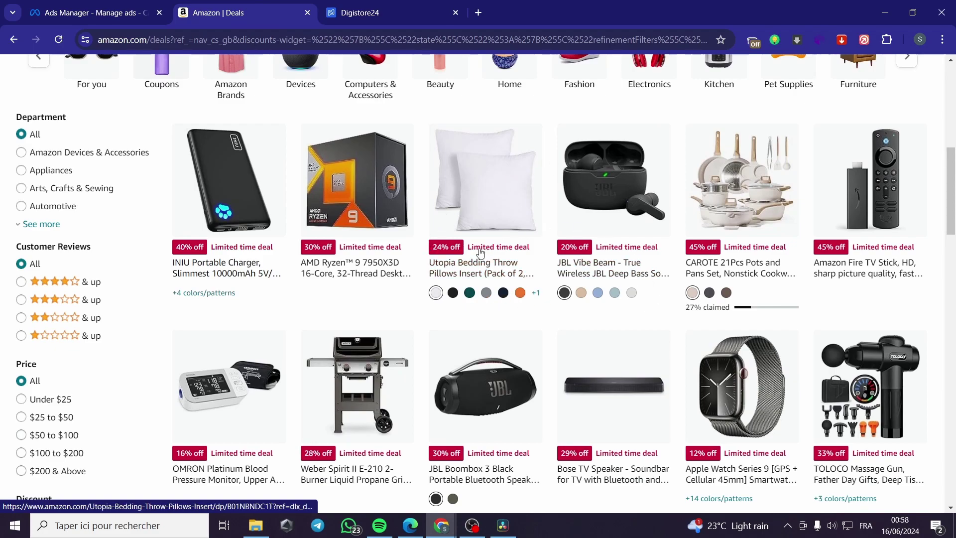
# Switch to Digistore24 and open all offers on the affiliate marketplace.
pyautogui.click(369, 13)
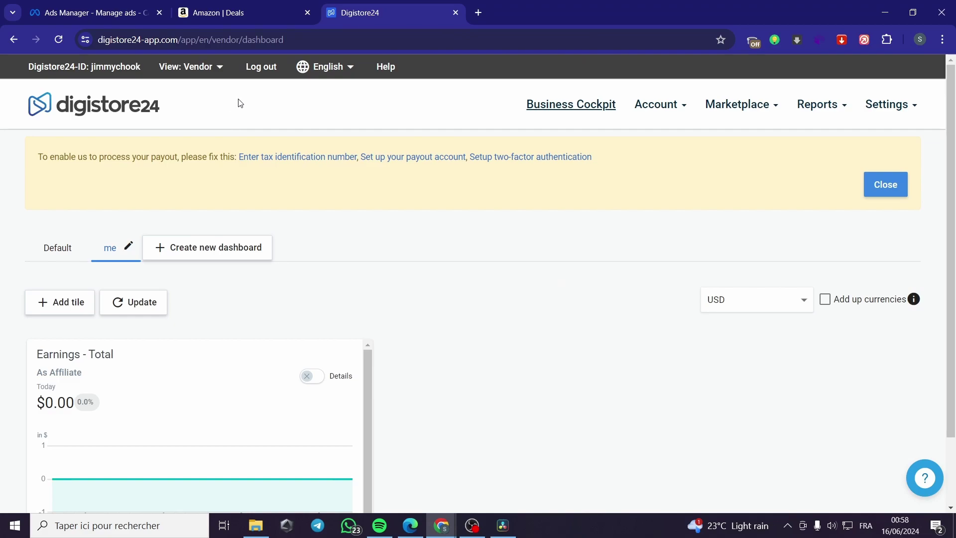
pyautogui.click(773, 109)
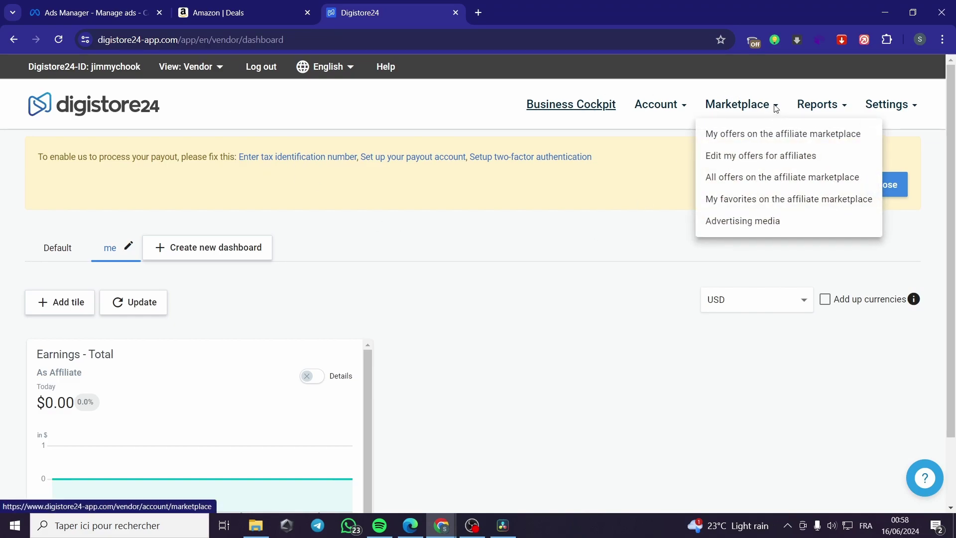
pyautogui.click(723, 180)
pyautogui.scroll(-1, 378, 333)
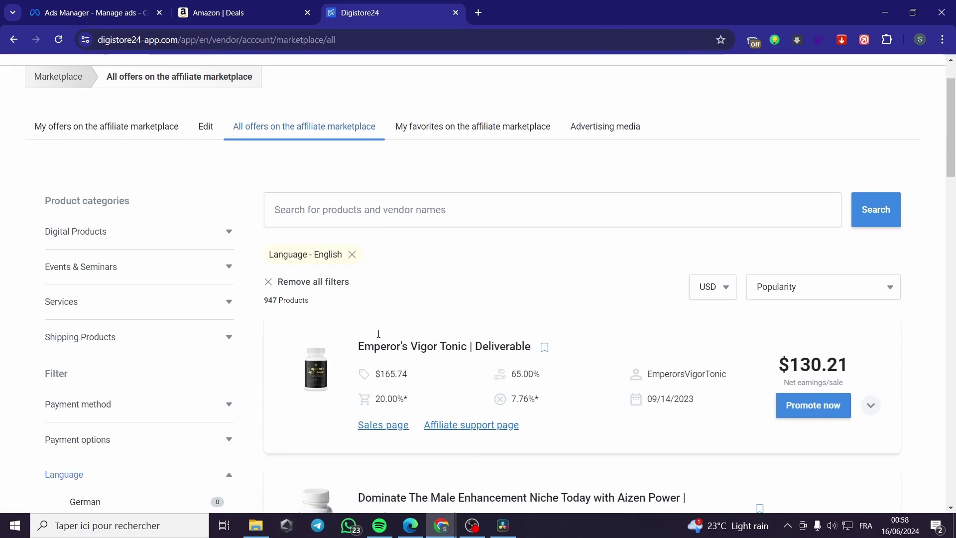
# Examine the English-language marketplace offers and the available filters, comparing product prices, commissions and net earnings per sale.
pyautogui.scroll(-9, 379, 333)
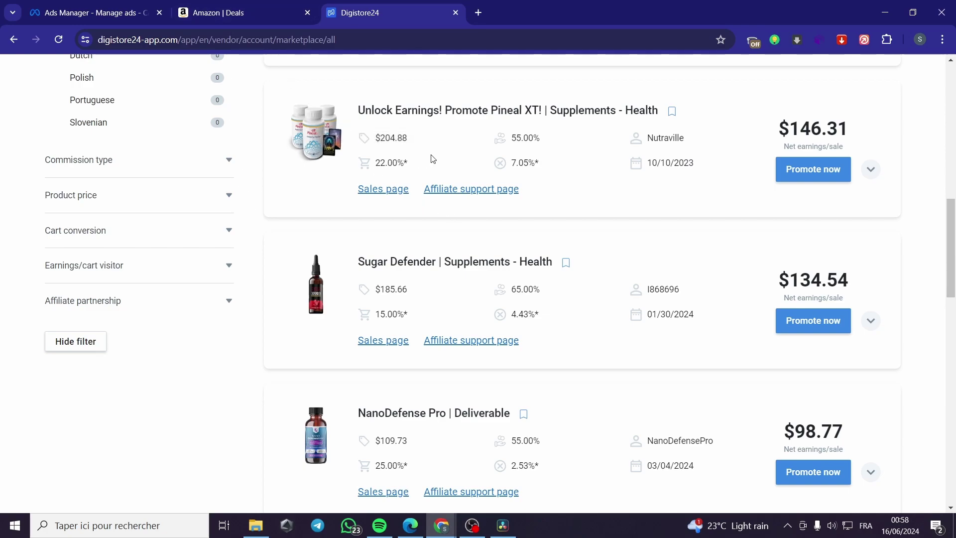
pyautogui.scroll(-2, 222, 277)
pyautogui.scroll(3, 222, 277)
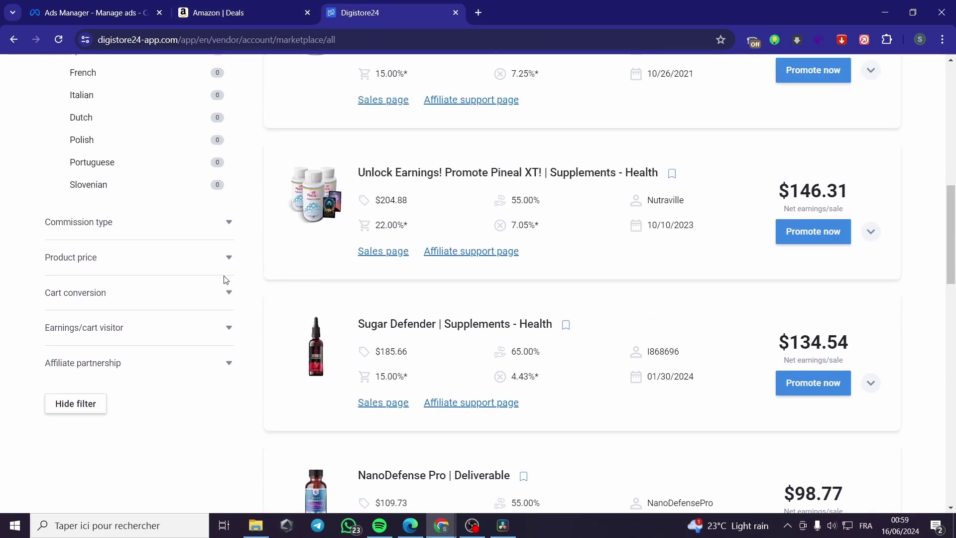
pyautogui.scroll(4, 230, 293)
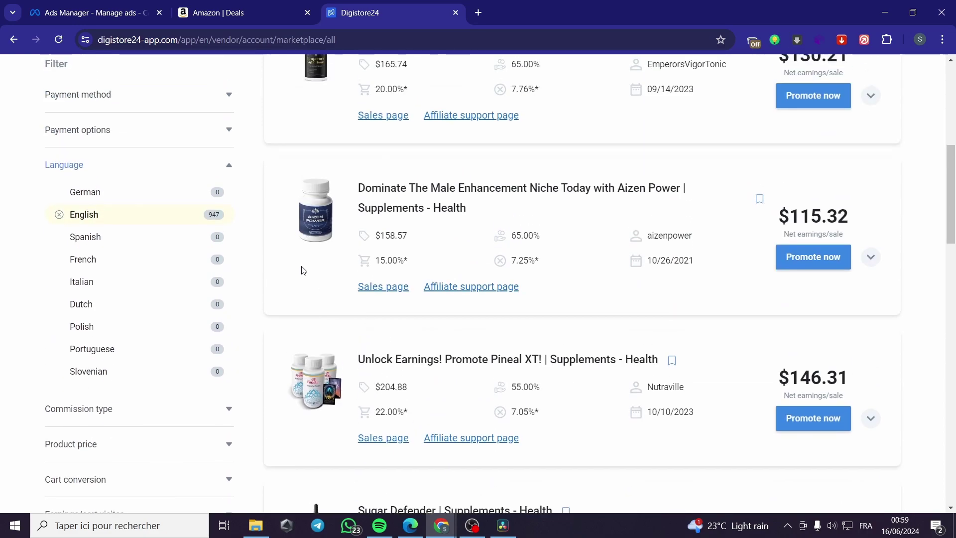
pyautogui.scroll(2, 365, 233)
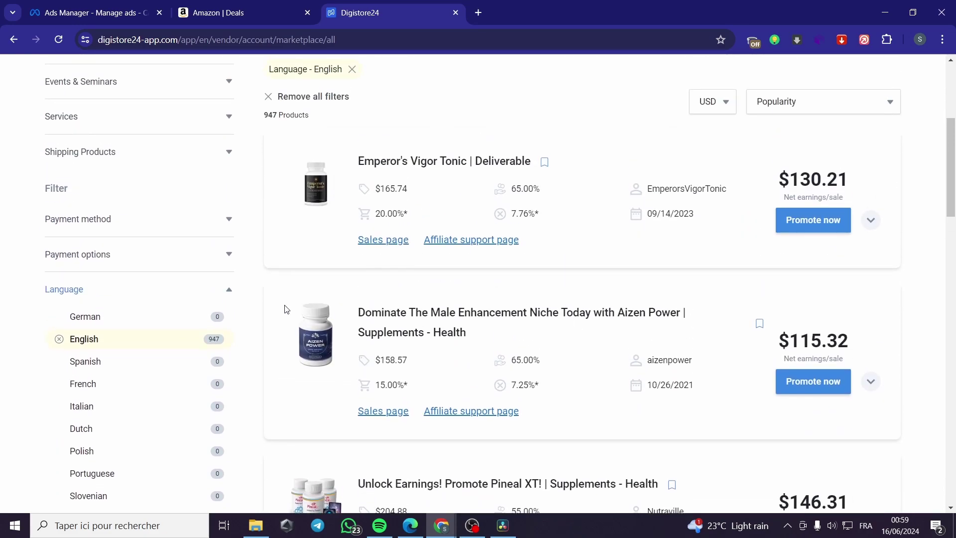
pyautogui.scroll(4, 285, 306)
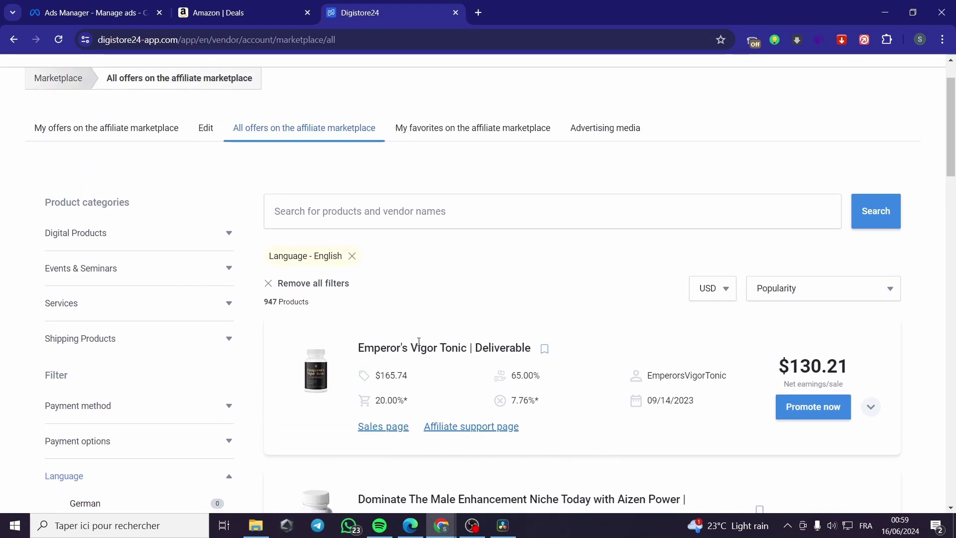
pyautogui.scroll(-4, 421, 345)
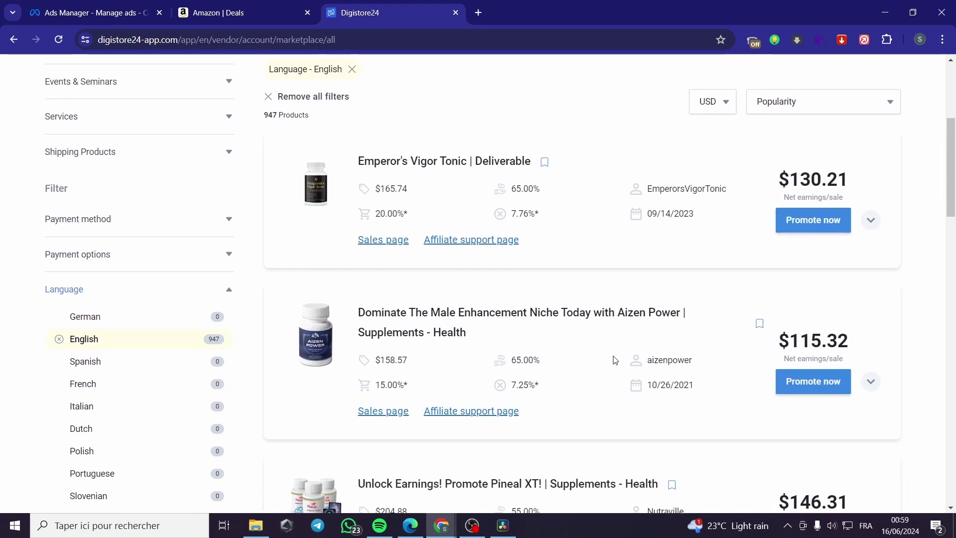
pyautogui.scroll(-5, 390, 350)
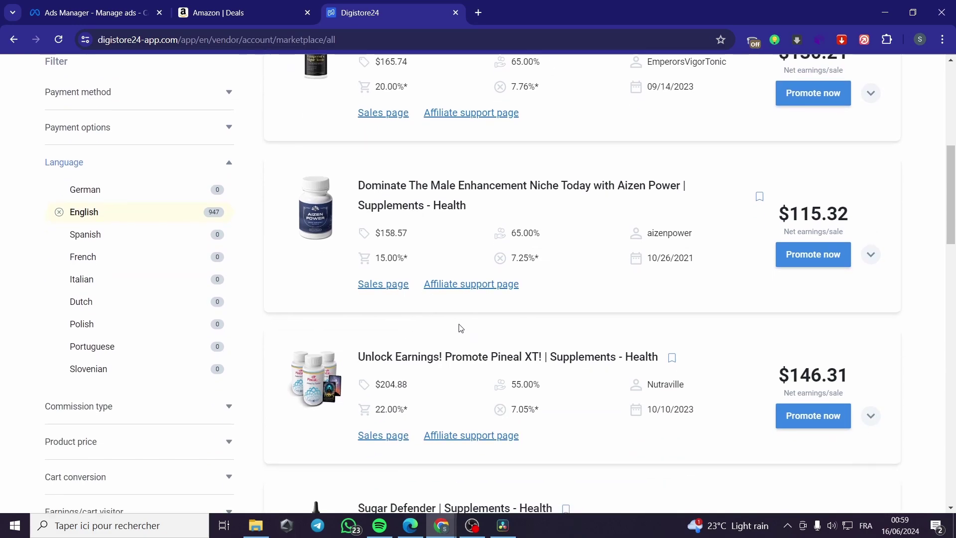
pyautogui.scroll(6, 247, 284)
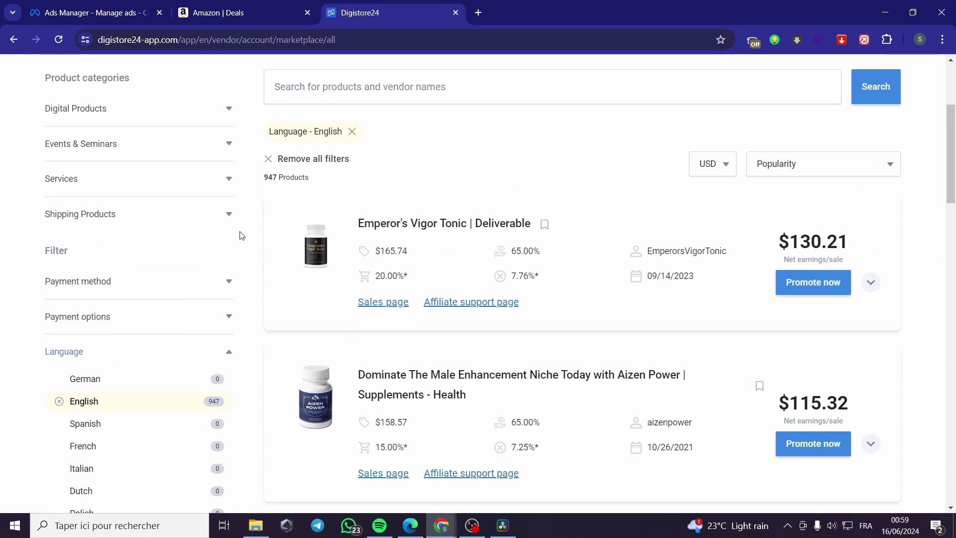
pyautogui.scroll(3, 244, 269)
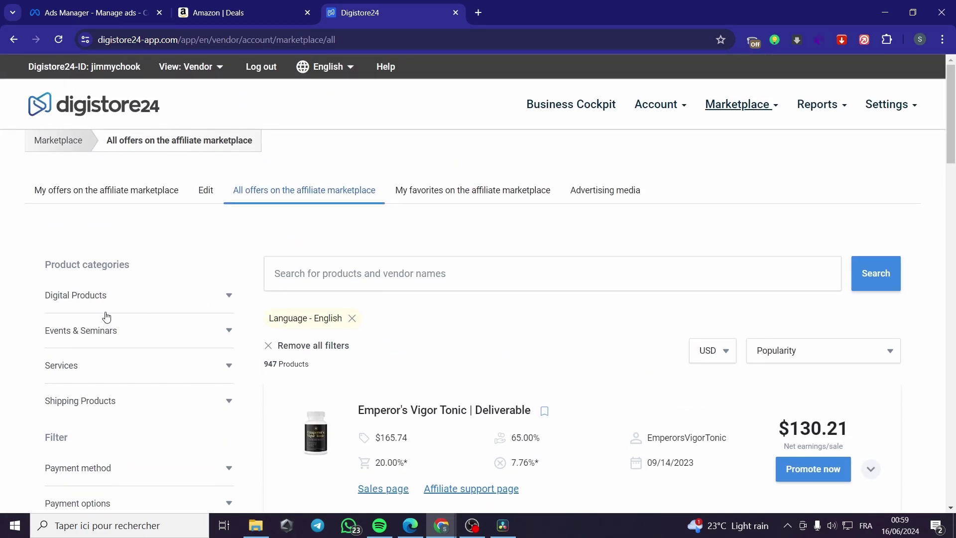
# Filter the marketplace offers by the digital product categories Computer & Internet and Fashion.
pyautogui.click(104, 296)
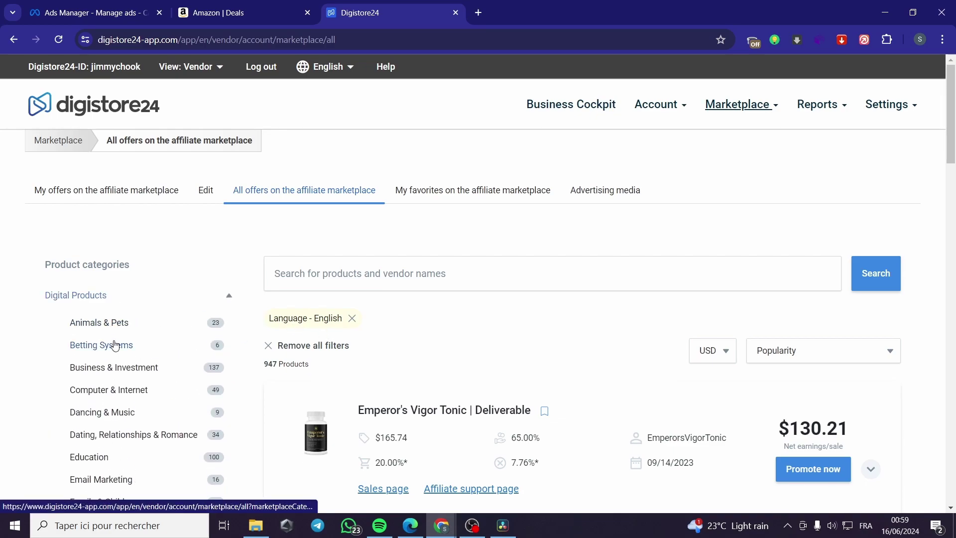
pyautogui.click(102, 396)
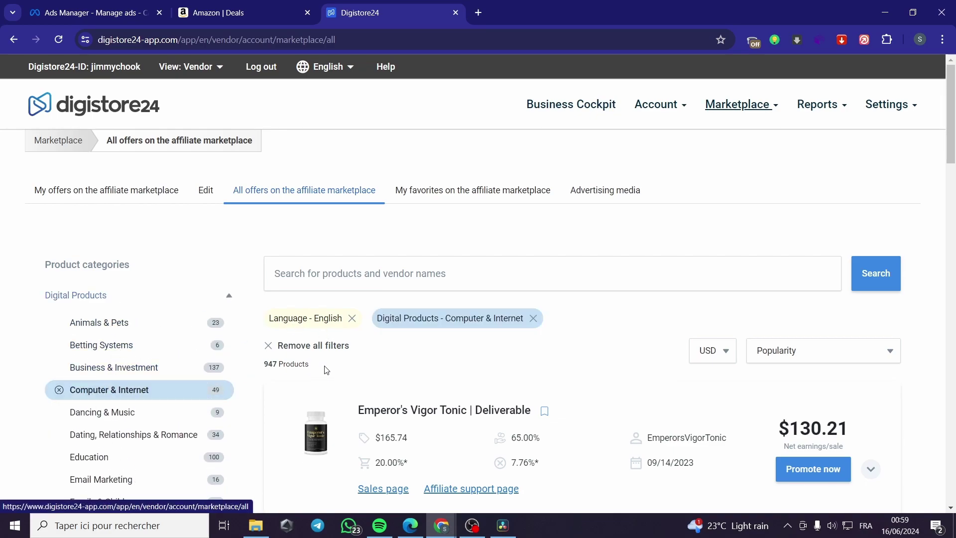
pyautogui.scroll(-3, 316, 358)
pyautogui.scroll(-1, 279, 339)
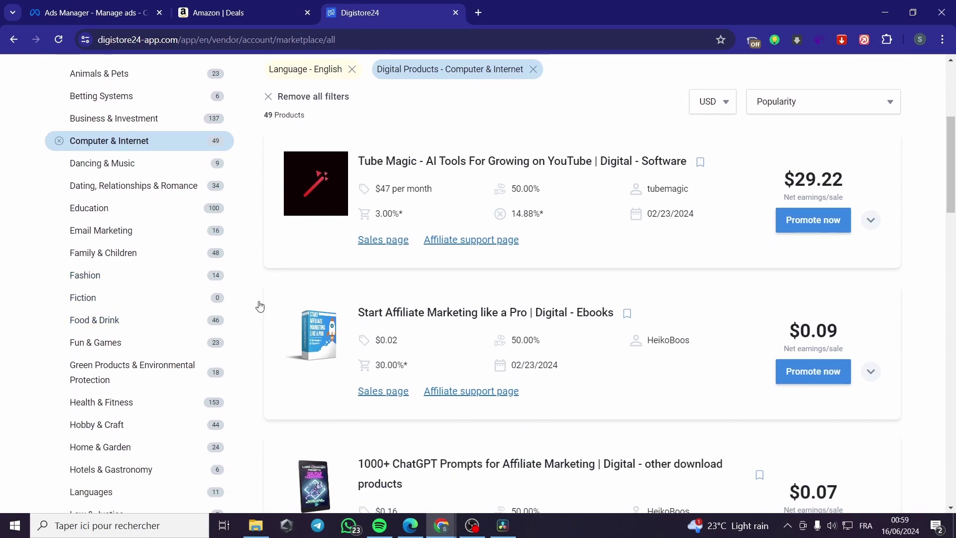
pyautogui.click(99, 283)
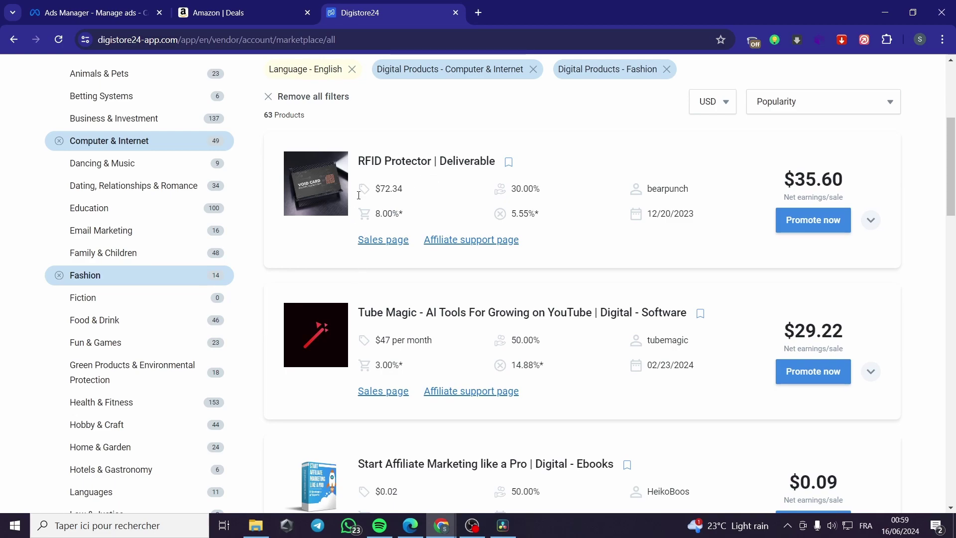
pyautogui.scroll(5, 245, 331)
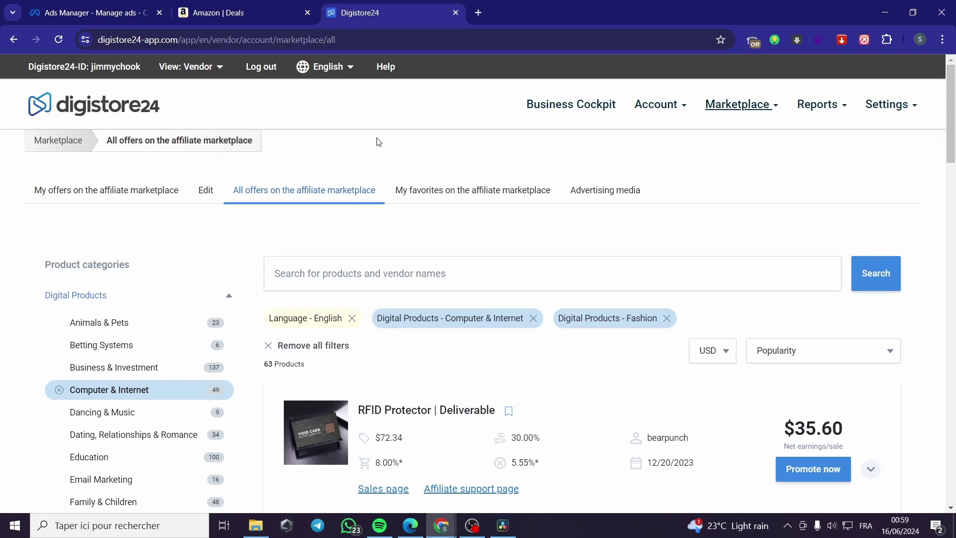
# Compare the discounted products on Amazon's deals page with the filtered Digistore24 marketplace offers.
pyautogui.click(244, 12)
pyautogui.scroll(3, 347, 241)
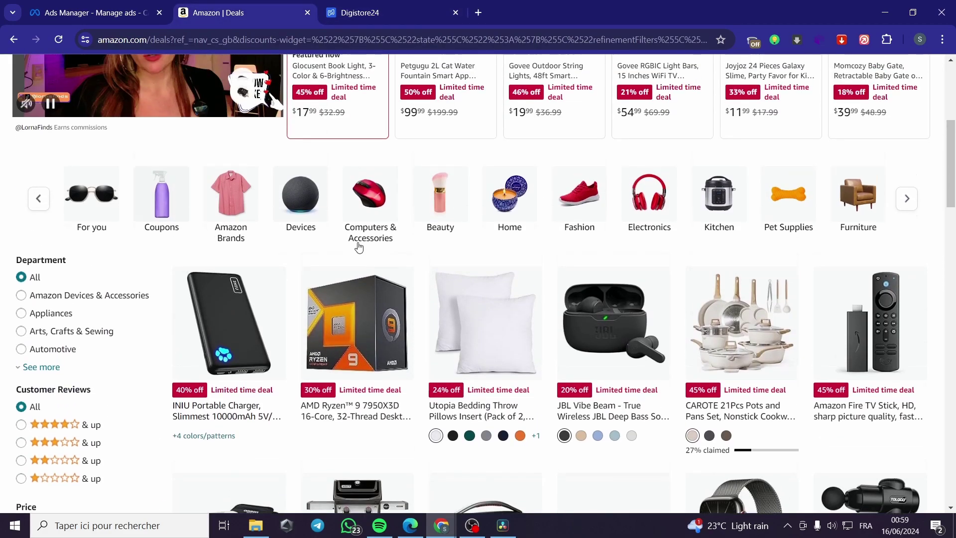
pyautogui.scroll(-3, 314, 222)
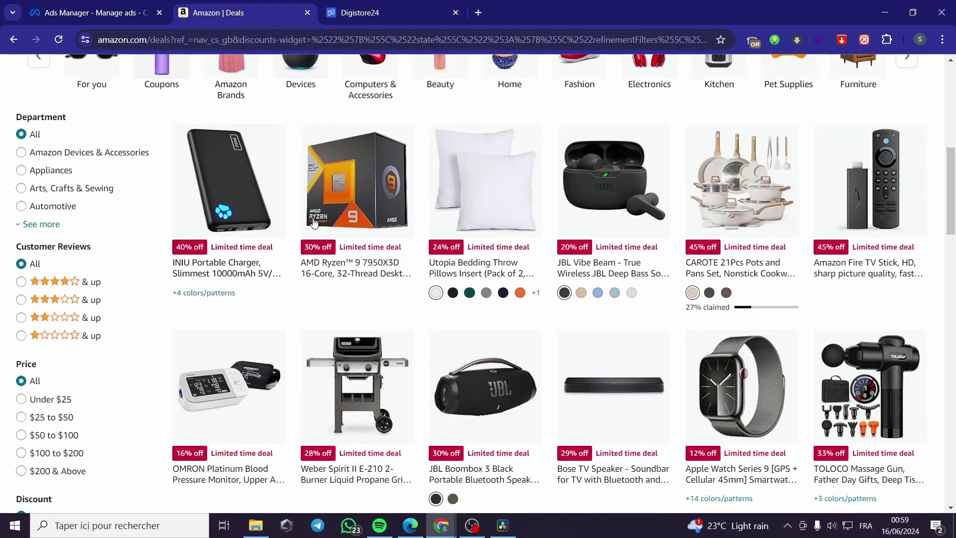
pyautogui.click(340, 5)
pyautogui.scroll(-2, 783, 370)
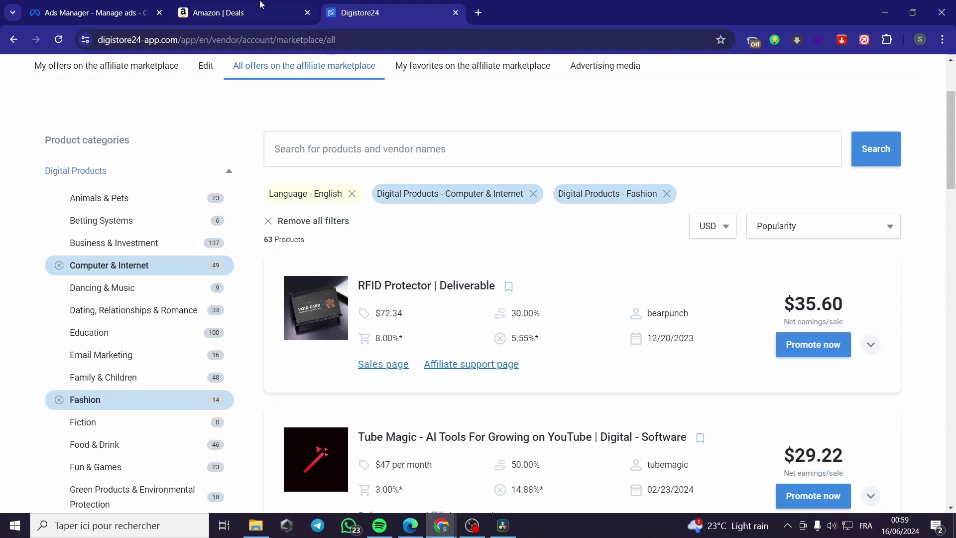
# Return to the Amazon deals, browse the limited time offers and open the Cumbor 29.7-46" Baby Gate for Stairs product page.
pyautogui.click(248, 11)
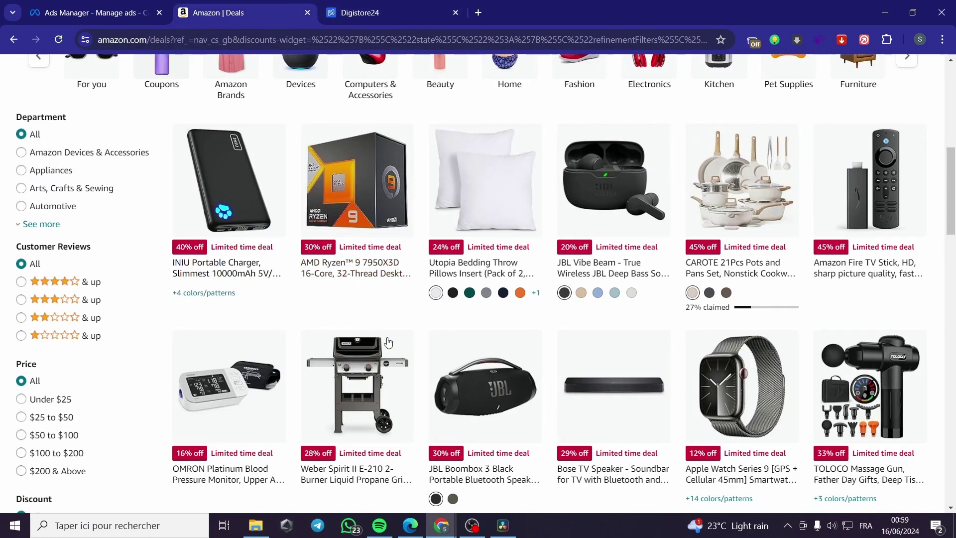
pyautogui.scroll(-1, 456, 352)
pyautogui.scroll(-1, 456, 352)
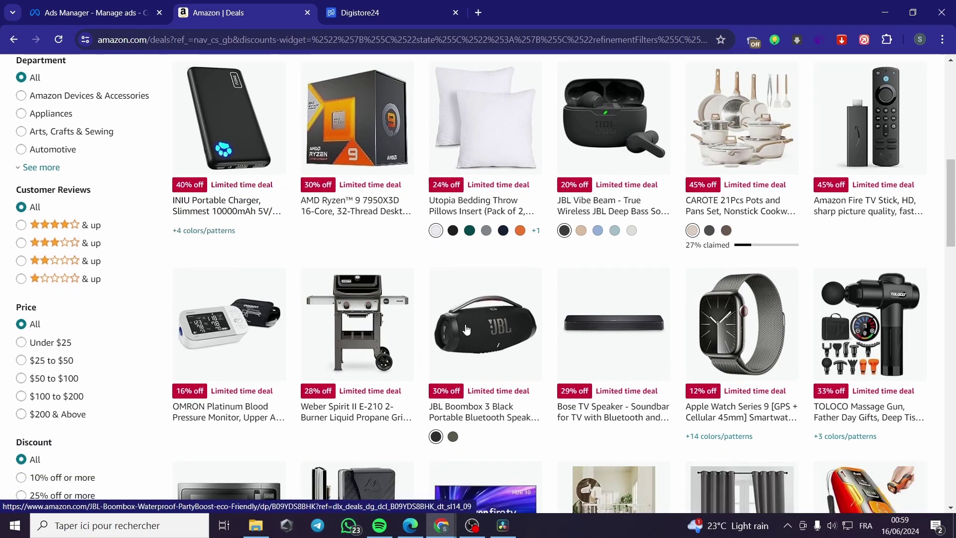
pyautogui.scroll(-1, 466, 329)
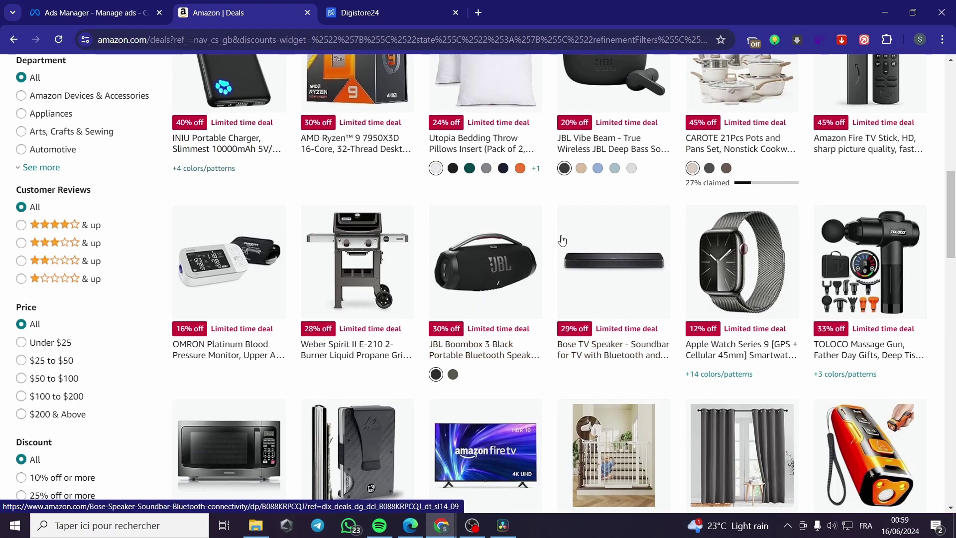
pyautogui.scroll(-2, 507, 271)
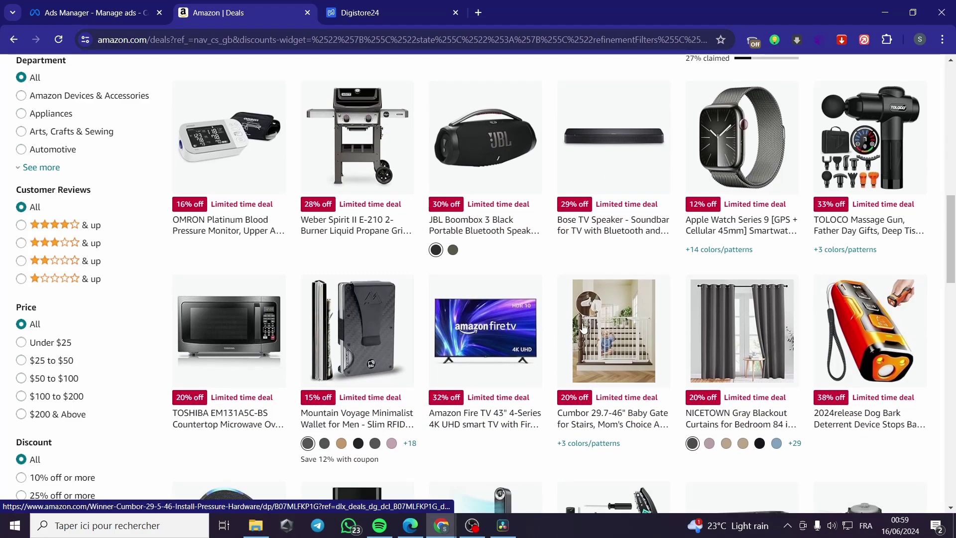
pyautogui.scroll(1, 383, 294)
pyautogui.scroll(-2, 508, 339)
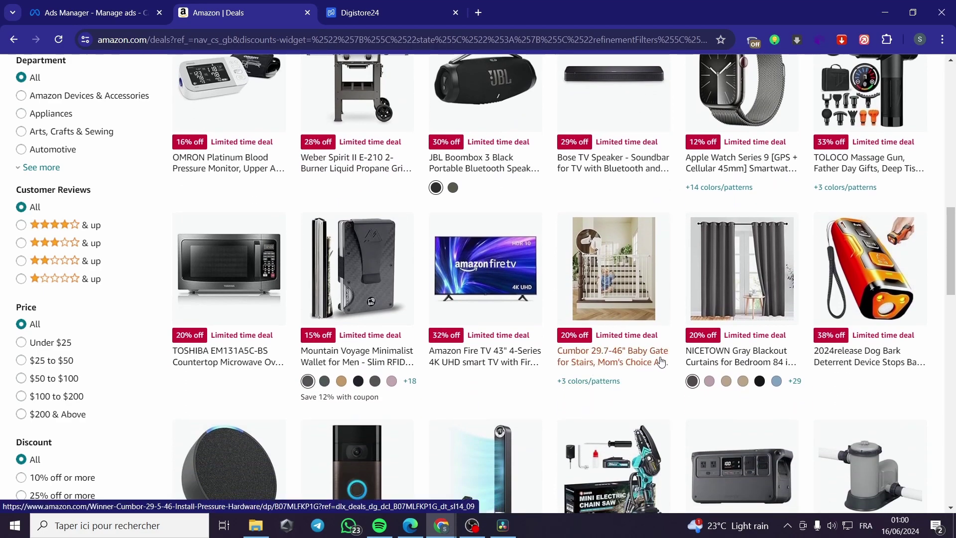
pyautogui.click(614, 303)
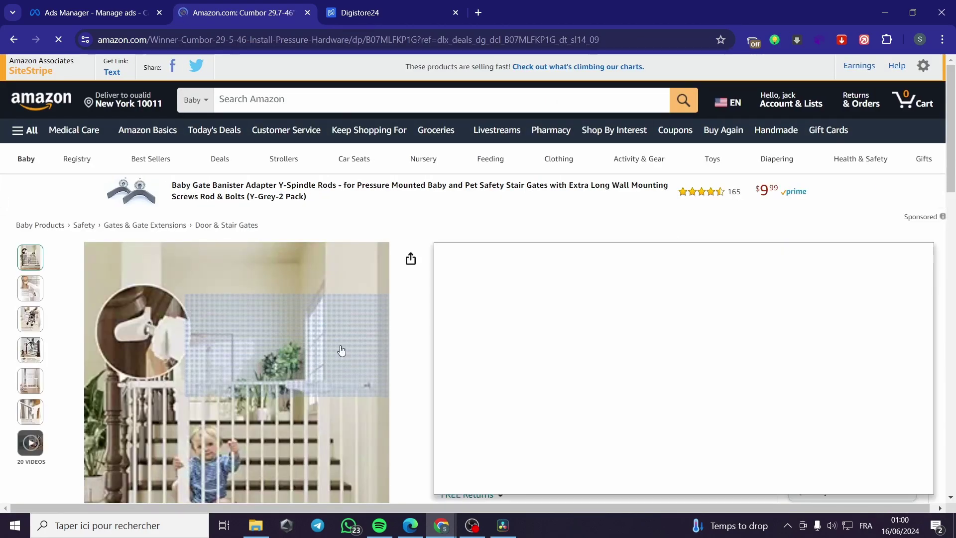
# Open the expanded view of the baby gate's main image and save that image to the Downloads folder.
pyautogui.scroll(-3, 258, 294)
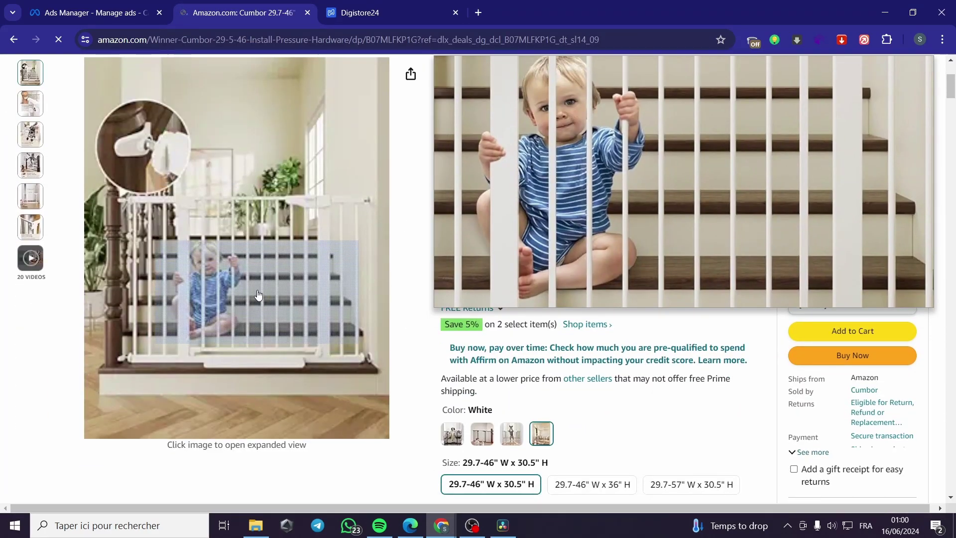
pyautogui.click(258, 295)
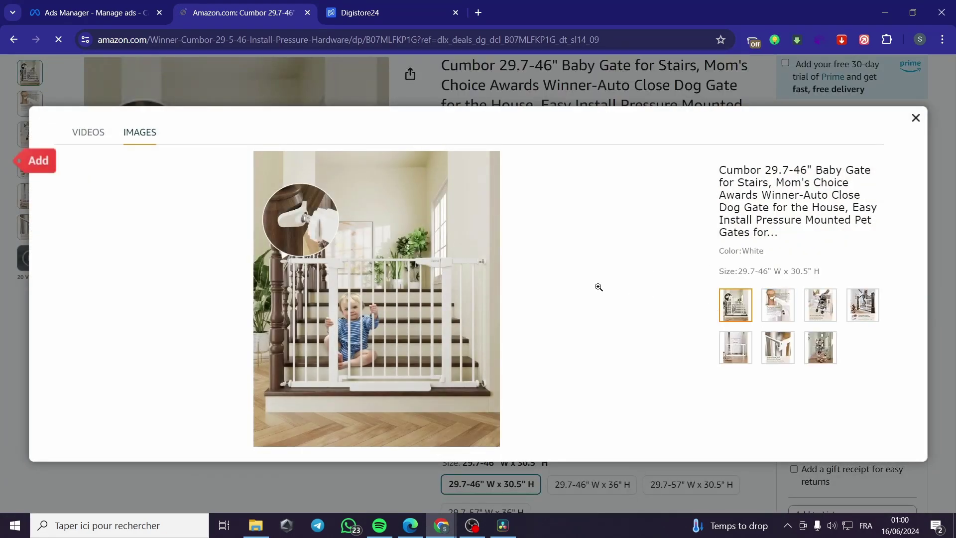
pyautogui.rightClick(338, 258)
pyautogui.click(405, 297)
pyautogui.click(513, 358)
# Browse the other product images and save the "Accessible Ramp" stroller image to the Downloads folder.
pyautogui.click(775, 314)
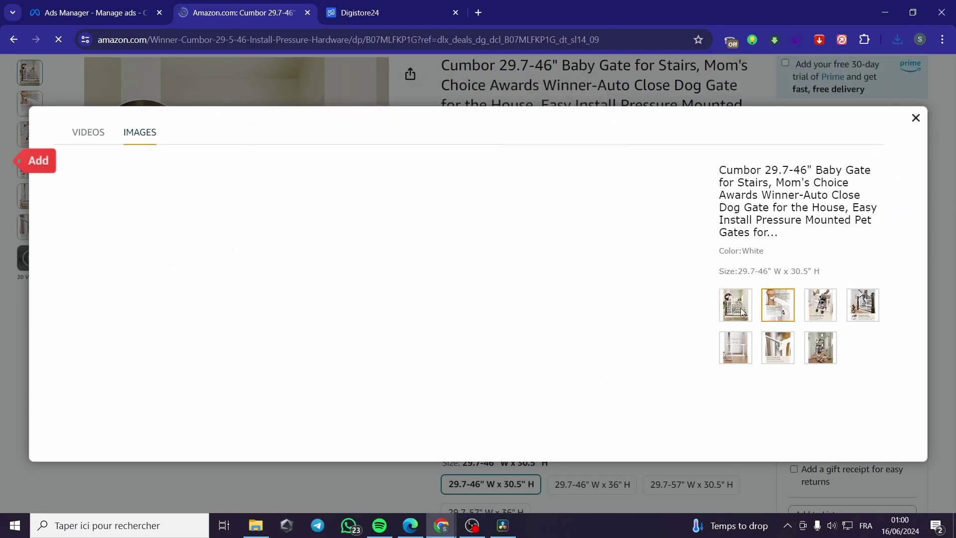
pyautogui.click(824, 317)
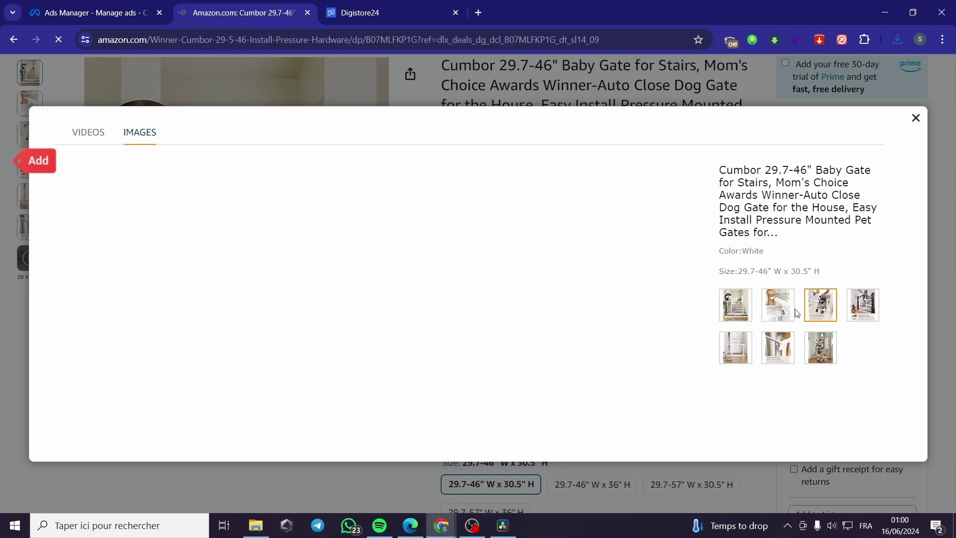
pyautogui.click(785, 312)
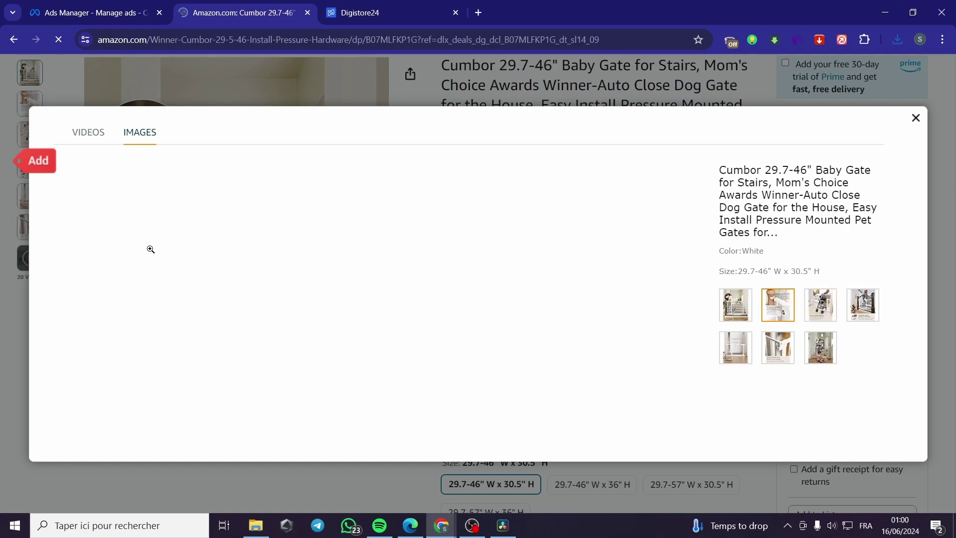
pyautogui.rightClick(372, 270)
pyautogui.click(430, 299)
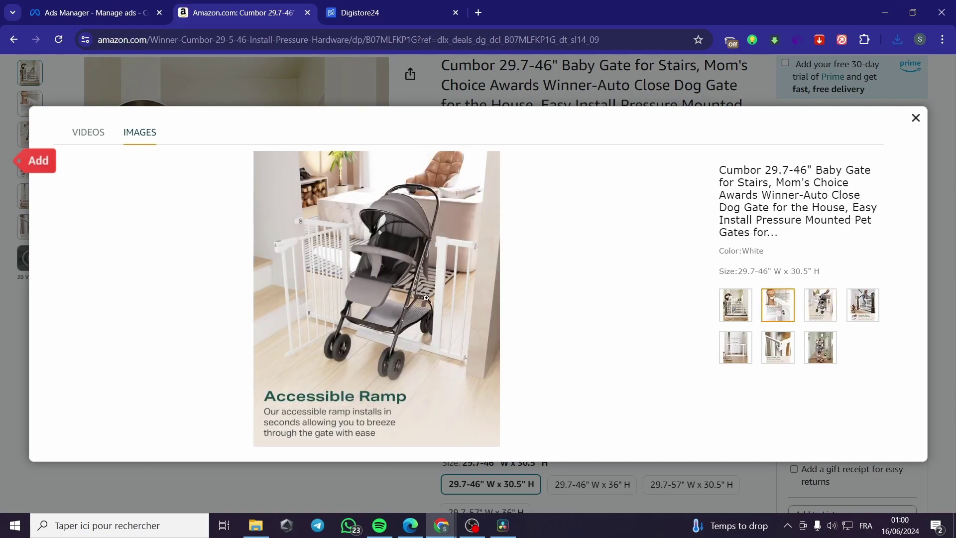
pyautogui.click(514, 358)
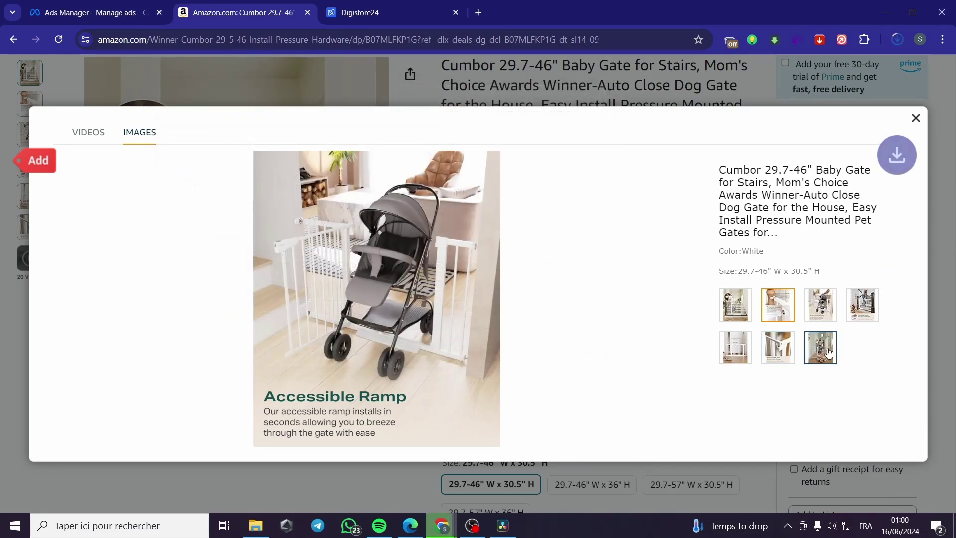
# Select the third product image in the gallery and save another copy of it to the Downloads folder.
pyautogui.click(821, 305)
pyautogui.rightClick(355, 276)
pyautogui.click(411, 302)
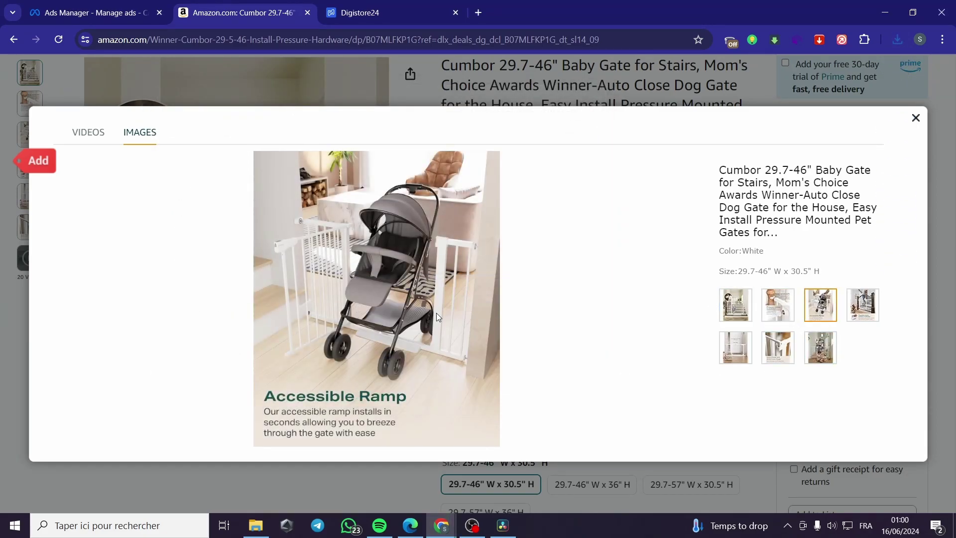
pyautogui.click(508, 414)
# Display the fourth product image, "Double-lock safety release", and save it to the Downloads folder.
pyautogui.click(863, 305)
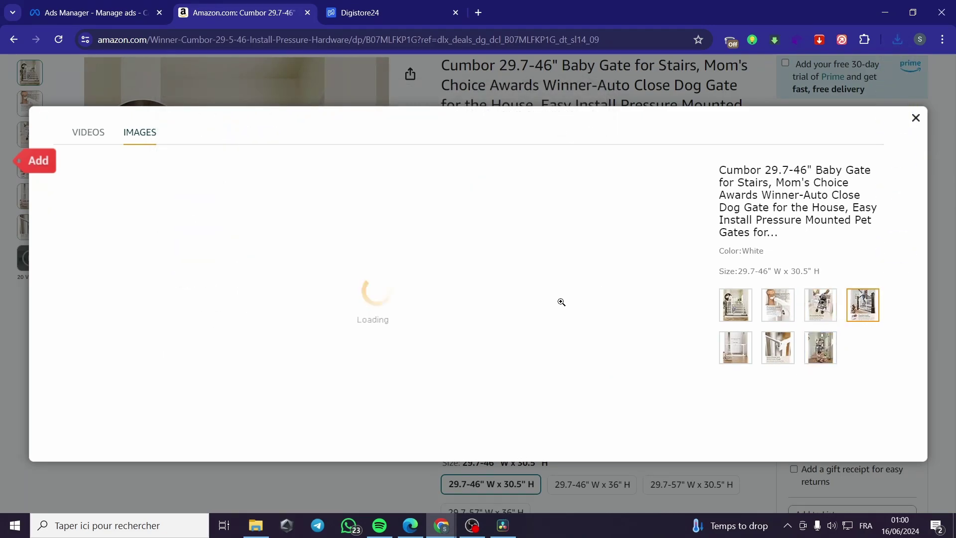
pyautogui.rightClick(355, 274)
pyautogui.click(411, 300)
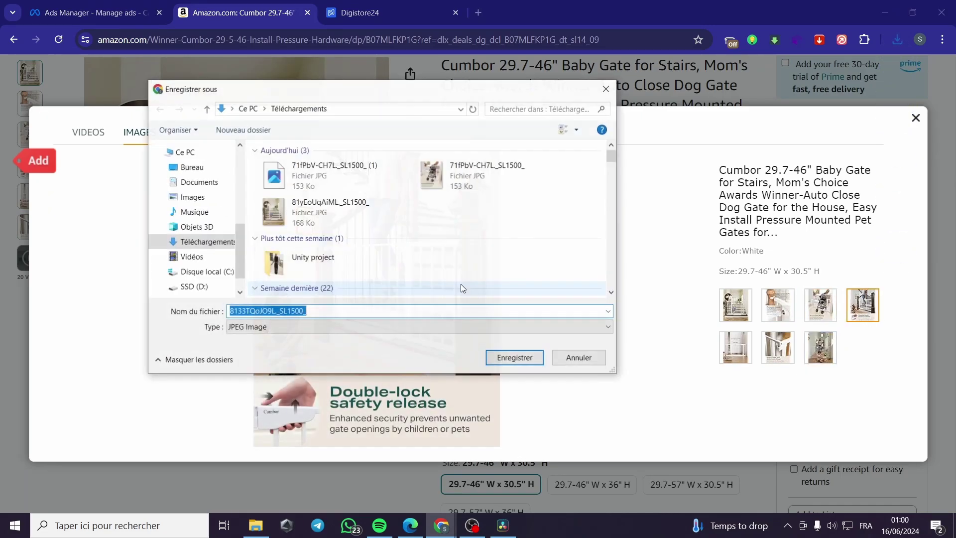
pyautogui.click(513, 358)
# View the baby gate's product video, check the options for saving it, and close the media viewer.
pyautogui.click(101, 140)
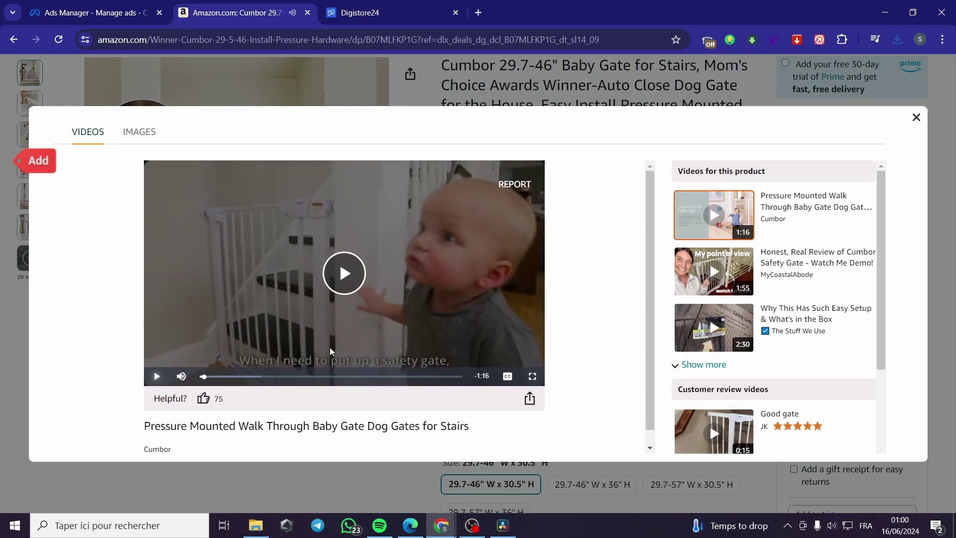
pyautogui.rightClick(473, 330)
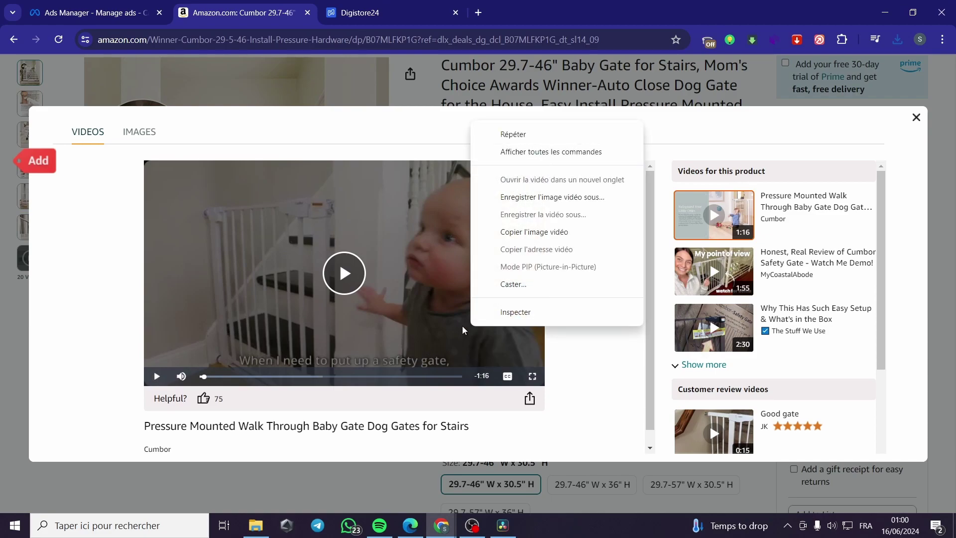
pyautogui.click(611, 202)
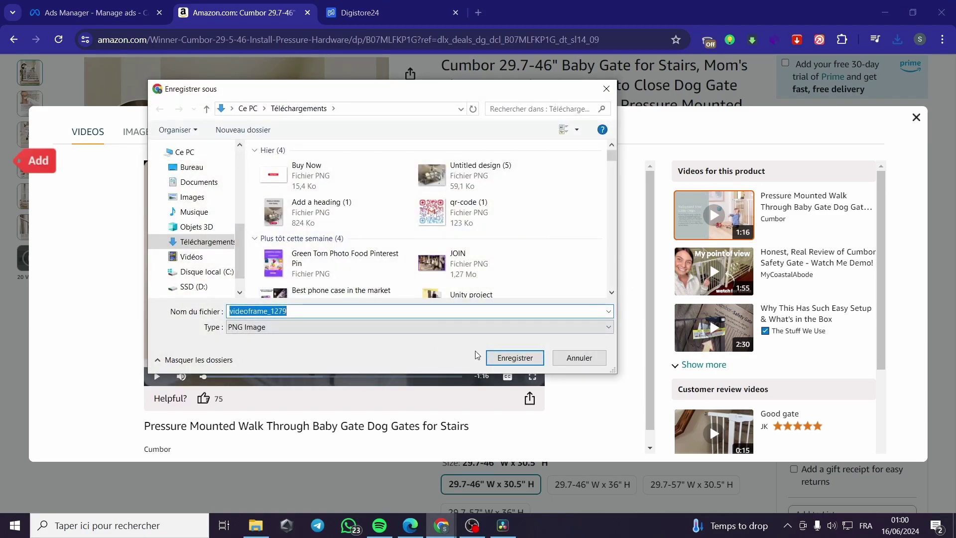
pyautogui.click(556, 359)
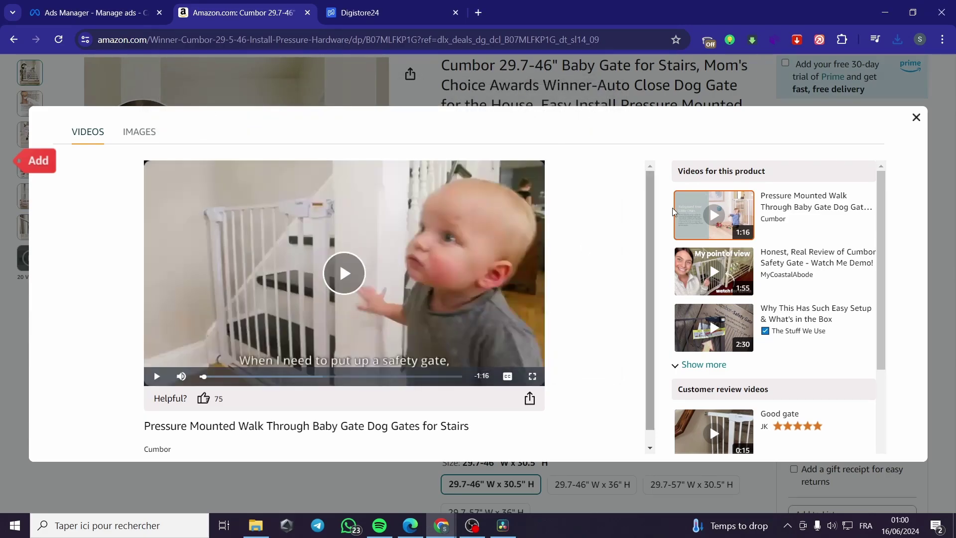
pyautogui.click(915, 119)
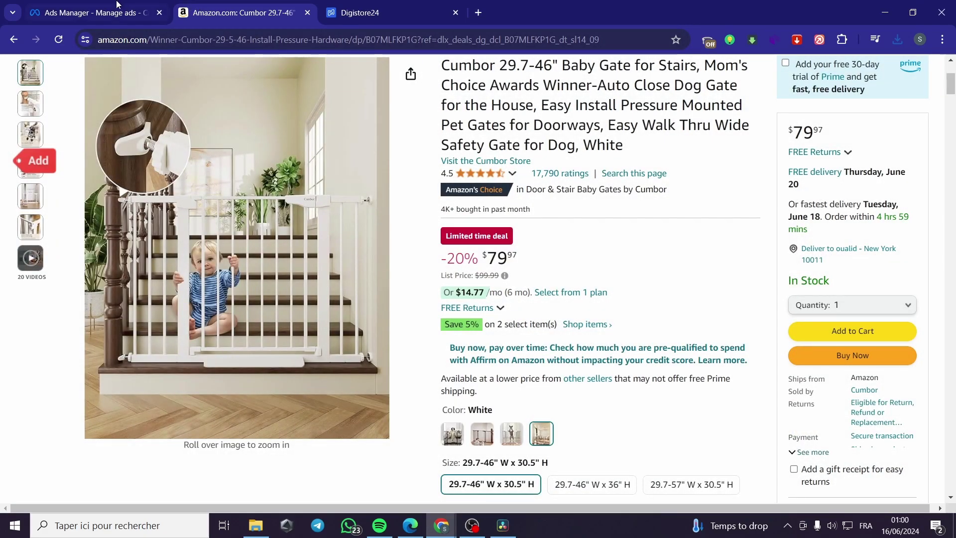
# Examine the baby gate's product page, including its title, price, color and size options, bundles, specifications and About this item description.
pyautogui.scroll(2, 473, 222)
pyautogui.moveTo(444, 189); pyautogui.dragTo(680, 209)
pyautogui.scroll(-5, 642, 288)
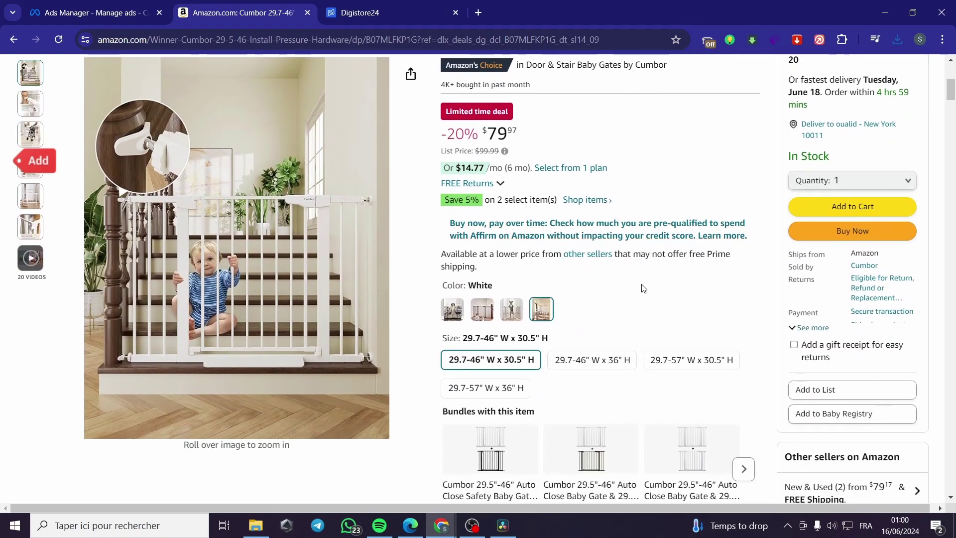
pyautogui.scroll(-2, 642, 288)
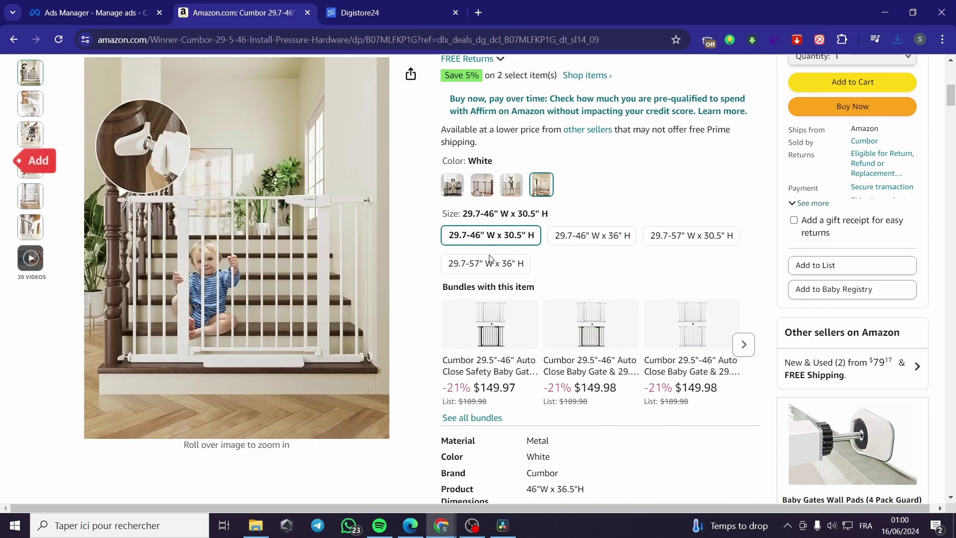
pyautogui.scroll(-2, 541, 280)
pyautogui.scroll(2, 541, 280)
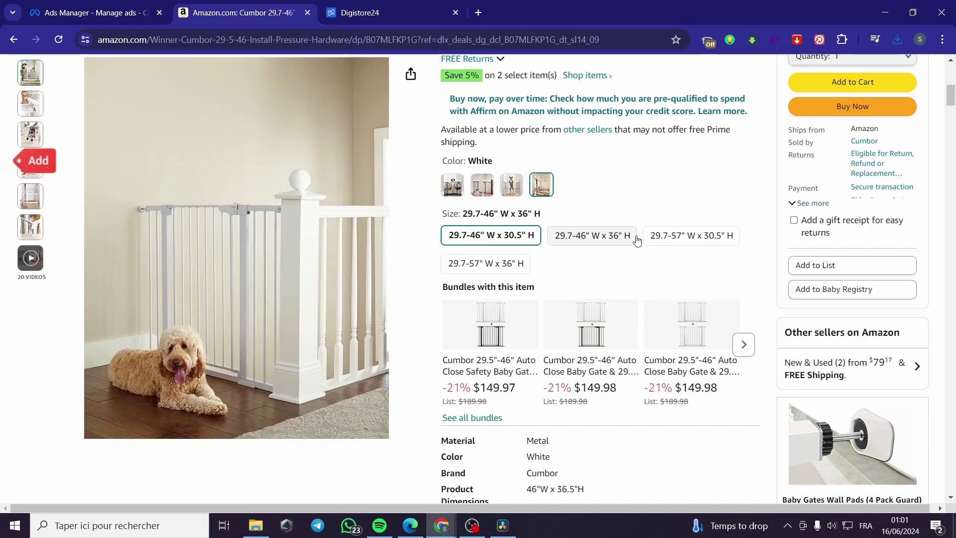
pyautogui.scroll(-5, 547, 251)
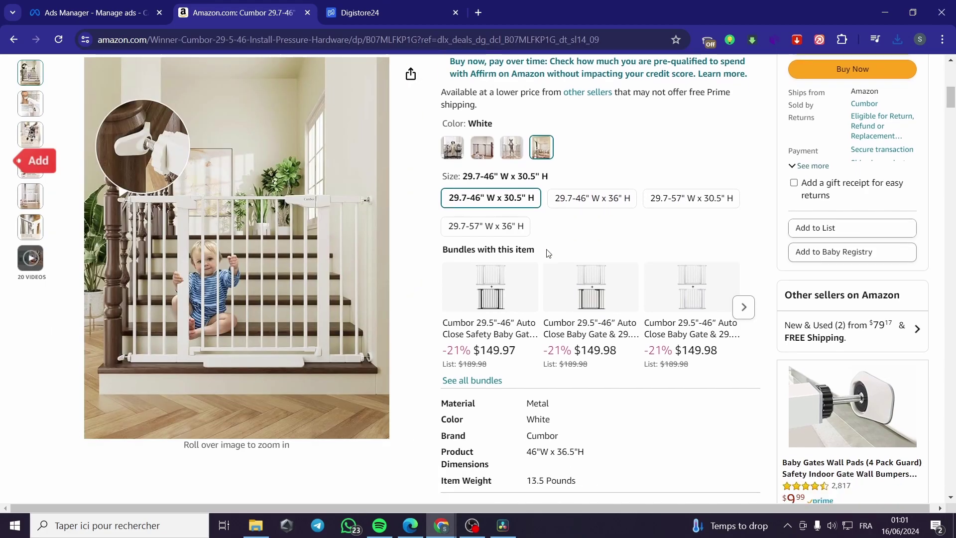
pyautogui.scroll(5, 662, 216)
pyautogui.scroll(-6, 505, 287)
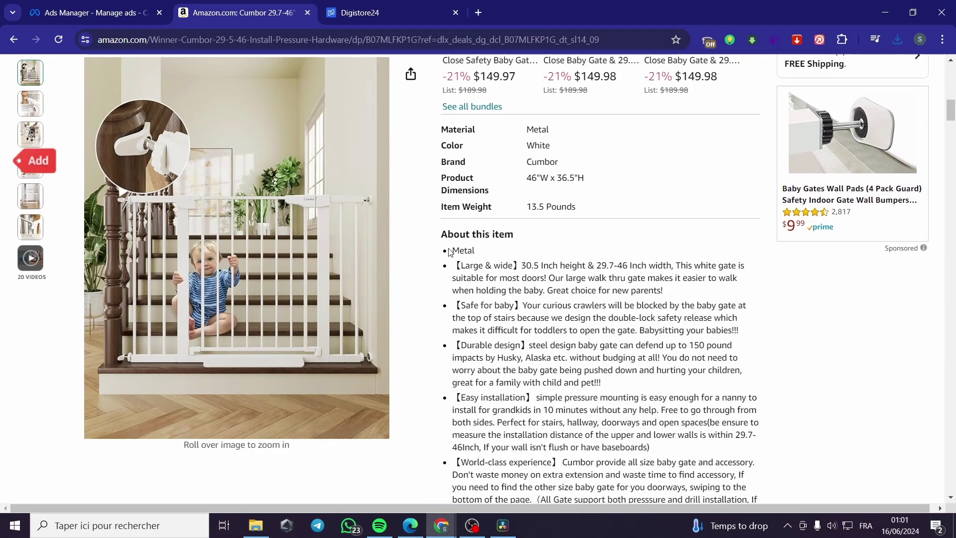
pyautogui.scroll(6, 449, 252)
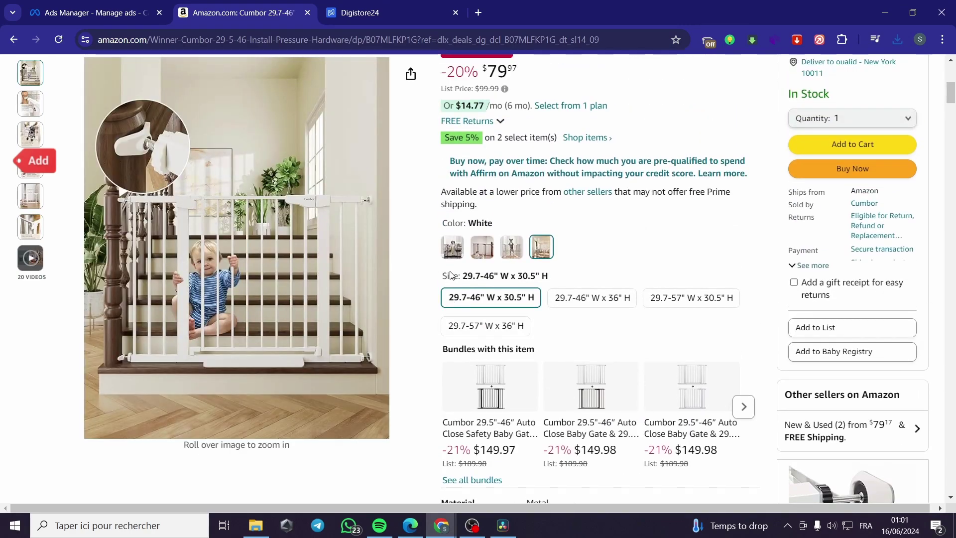
pyautogui.scroll(2, 405, 286)
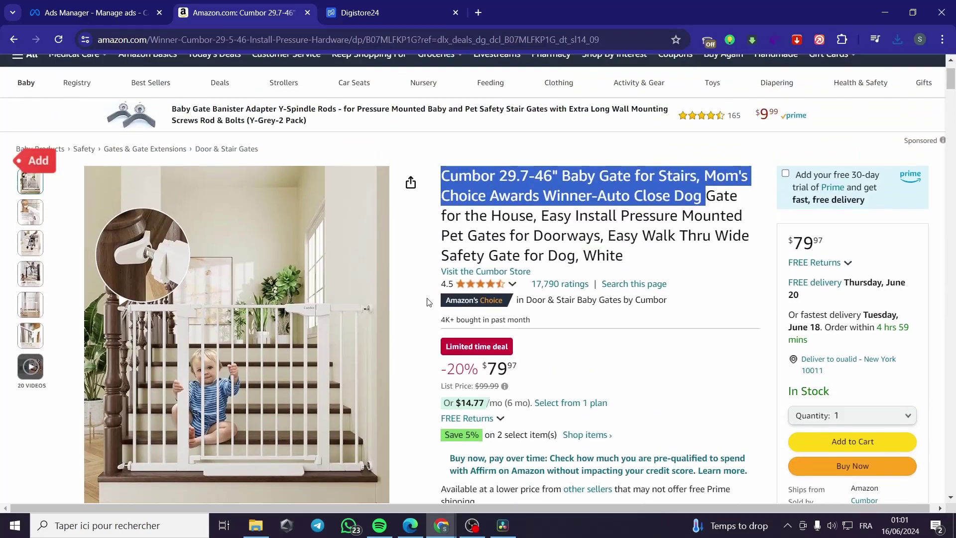
pyautogui.scroll(1, 501, 158)
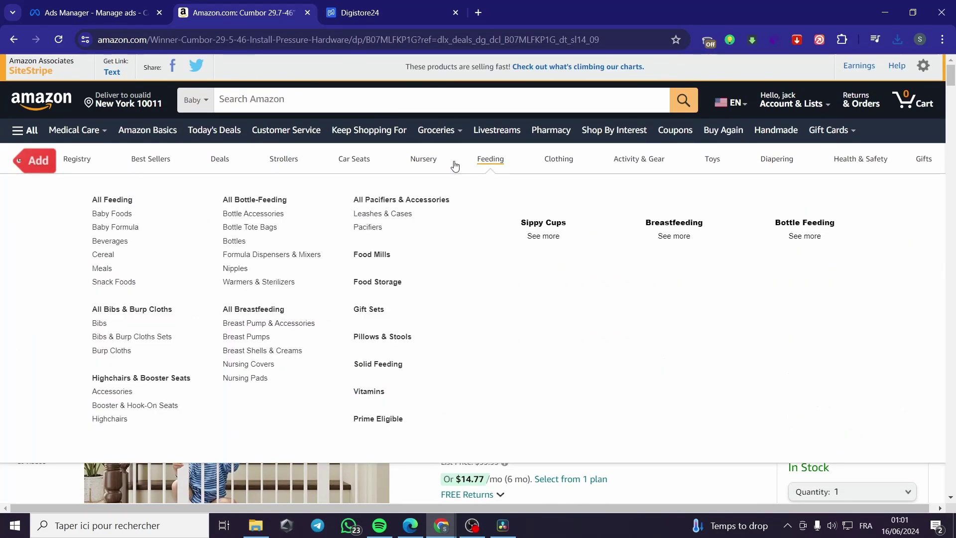
pyautogui.scroll(-4, 482, 293)
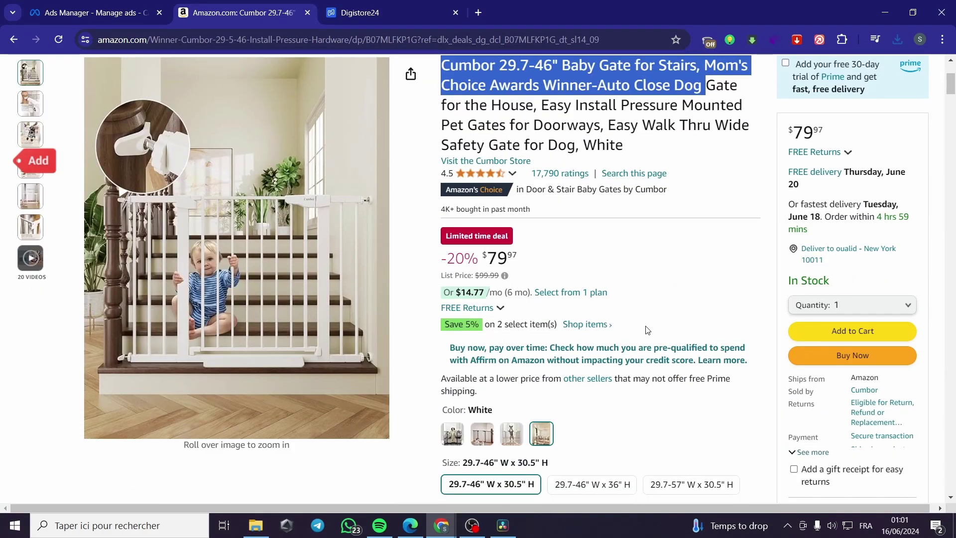
pyautogui.scroll(-2, 608, 315)
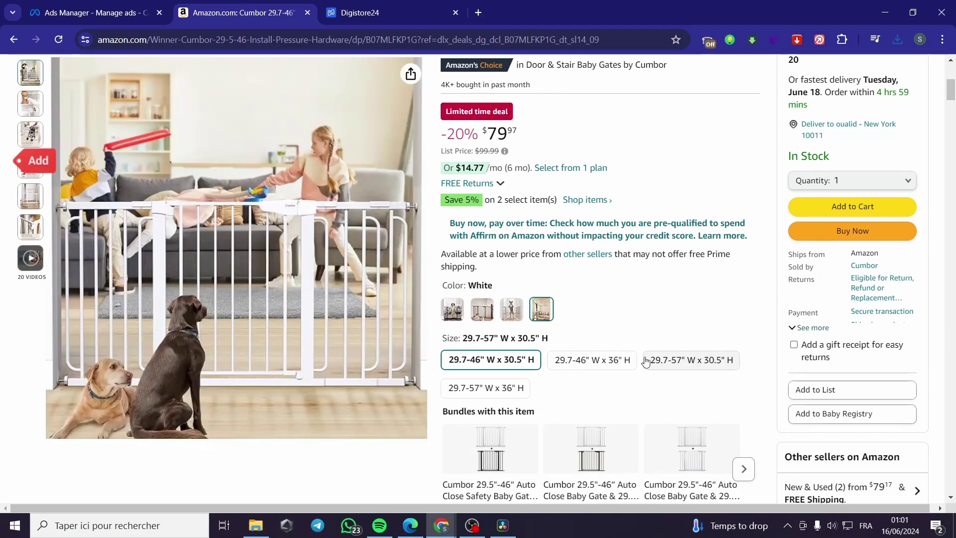
pyautogui.scroll(5, 531, 367)
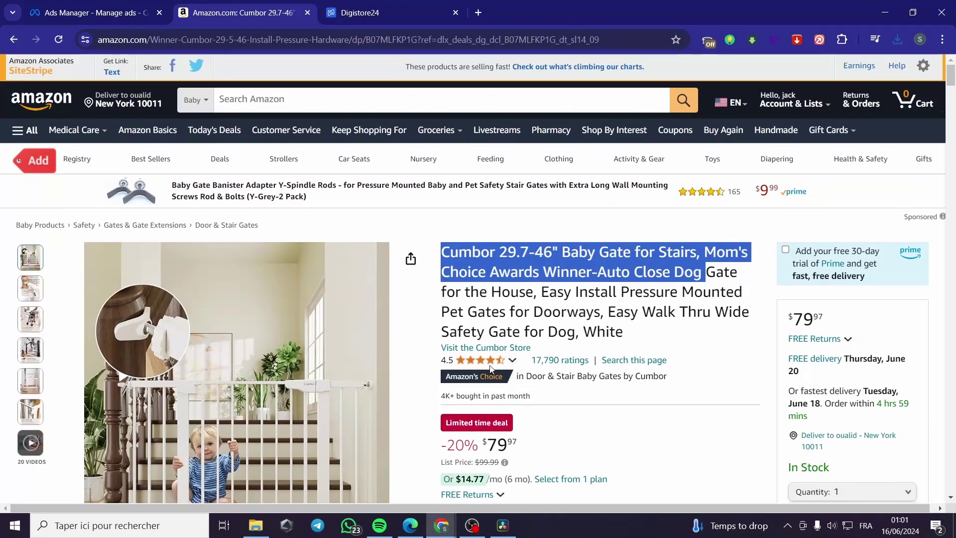
# Switch to Ads Manager and create an auction campaign with the Leads objective and the recommended settings.
pyautogui.click(102, 12)
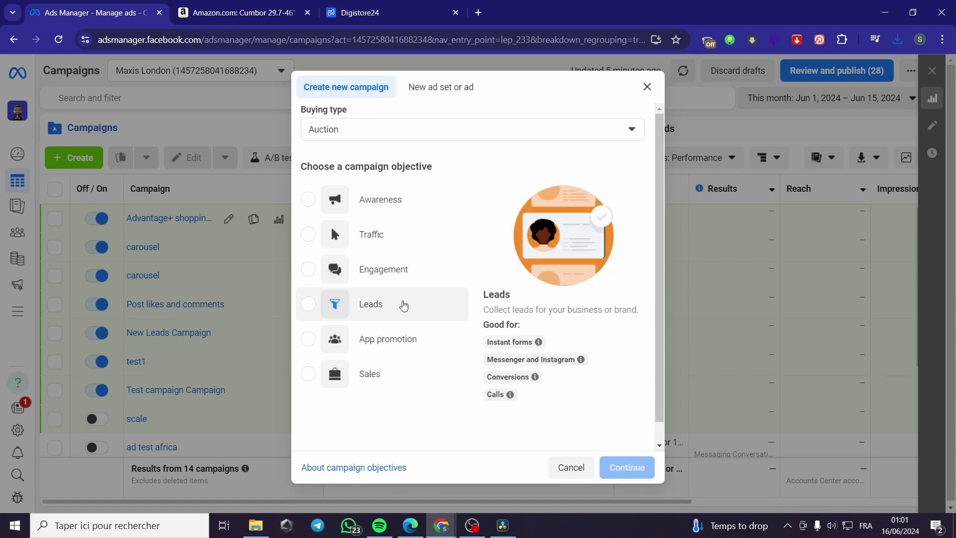
pyautogui.click(374, 305)
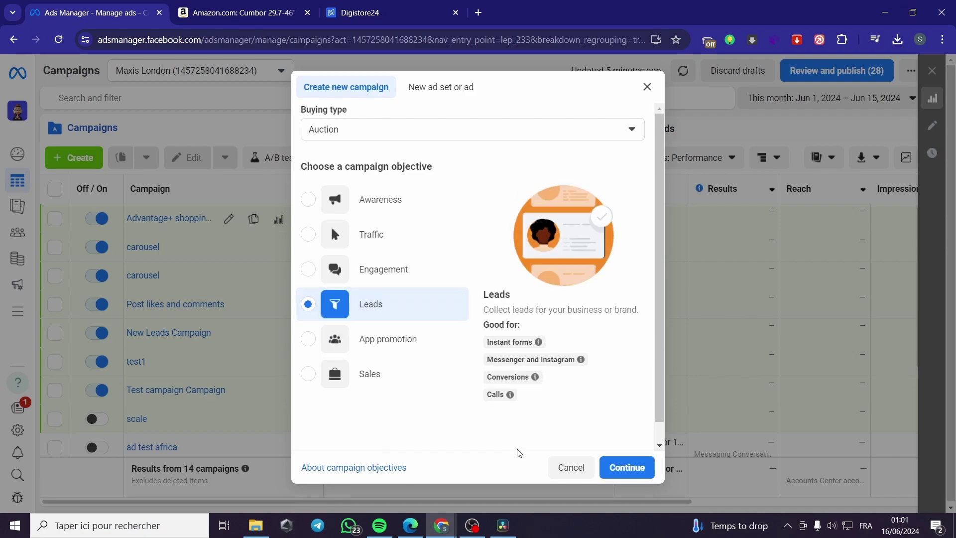
pyautogui.click(642, 468)
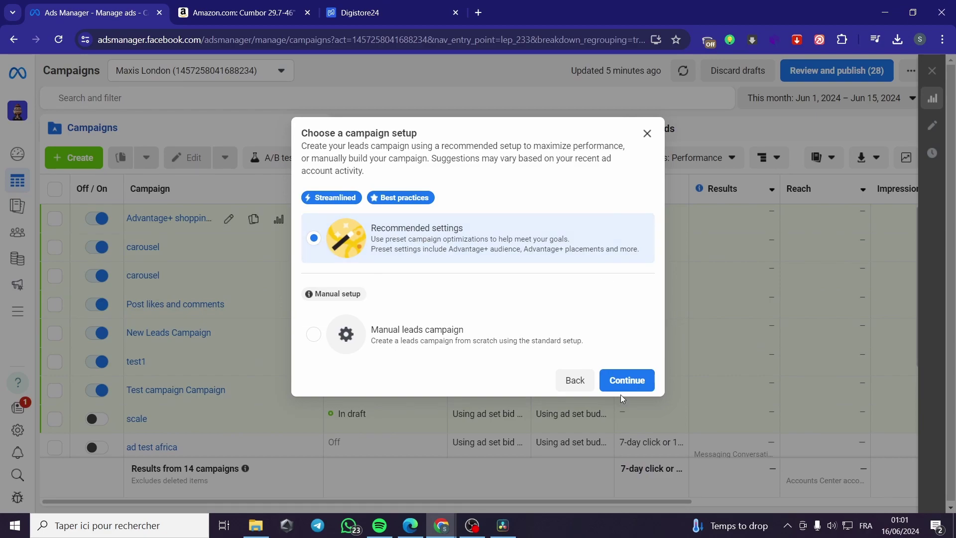
pyautogui.click(620, 381)
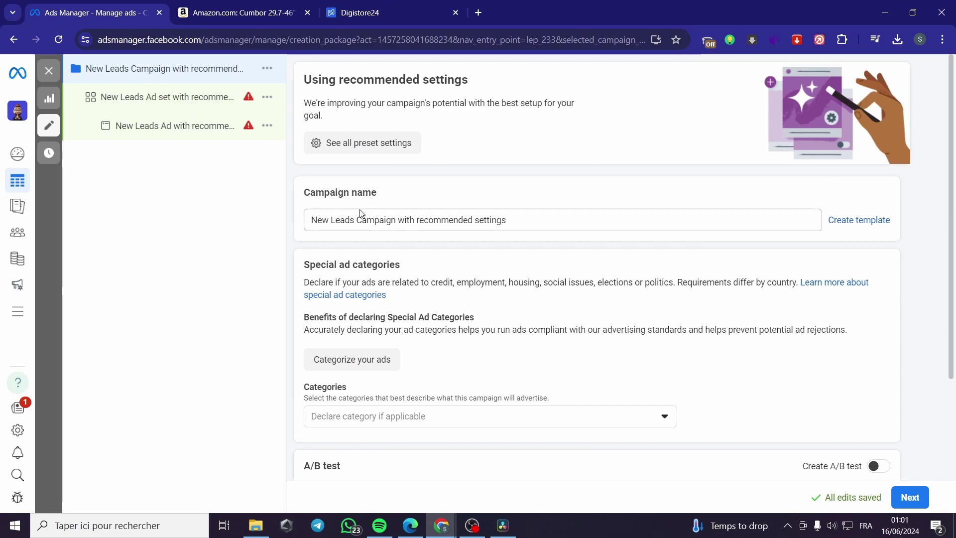
# Name the campaign "amazon test" and continue to its ad set settings.
pyautogui.moveTo(523, 224); pyautogui.dragTo(279, 213)
pyautogui.write('a')
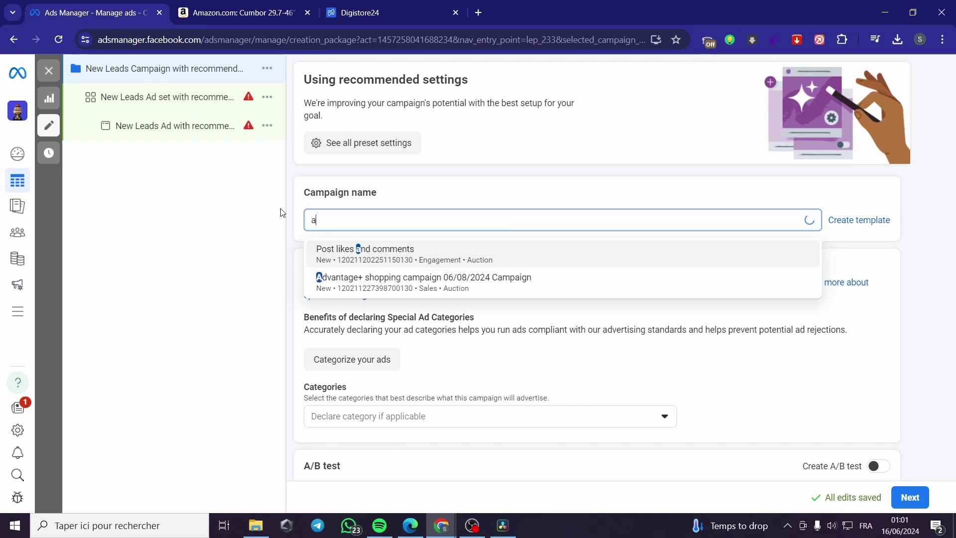
pyautogui.write('mazon')
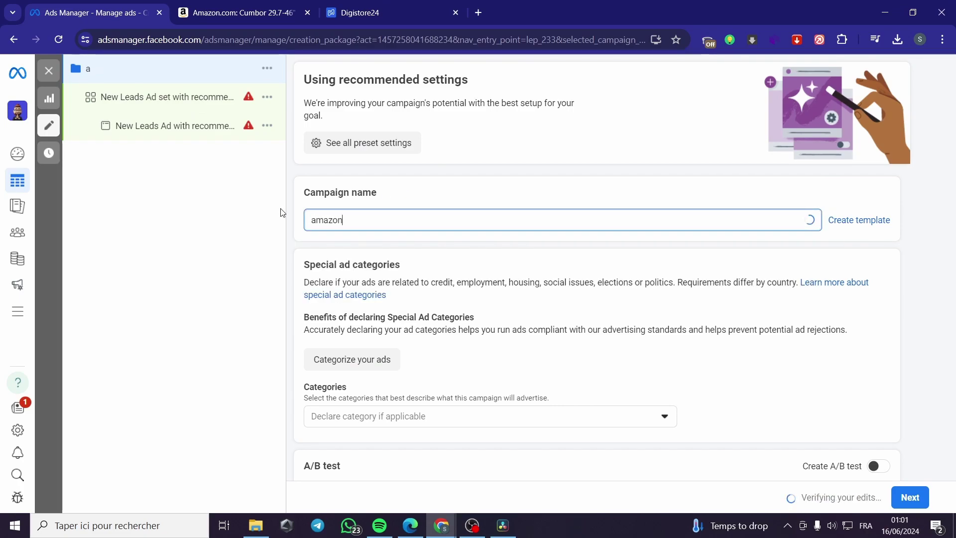
pyautogui.write(' test')
pyautogui.scroll(-3, 298, 214)
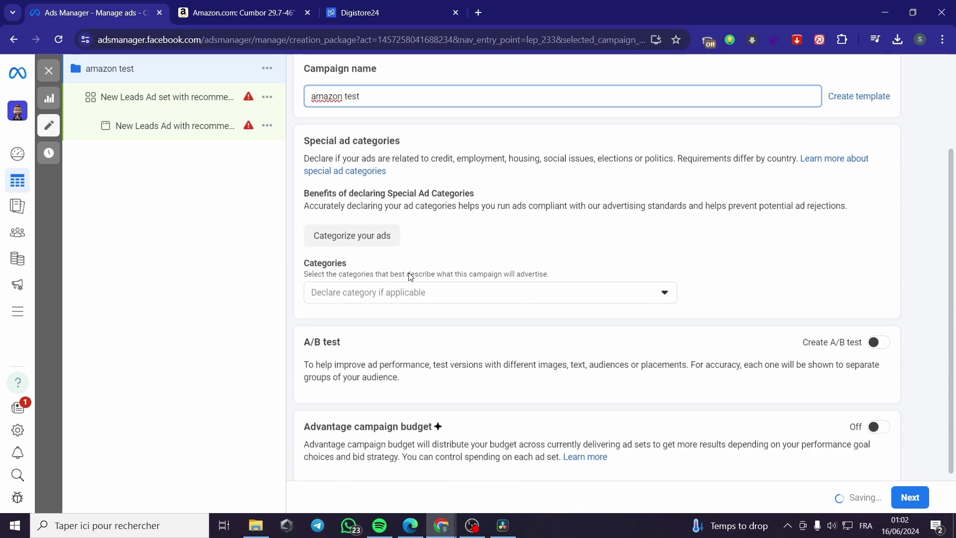
pyautogui.scroll(-1, 348, 164)
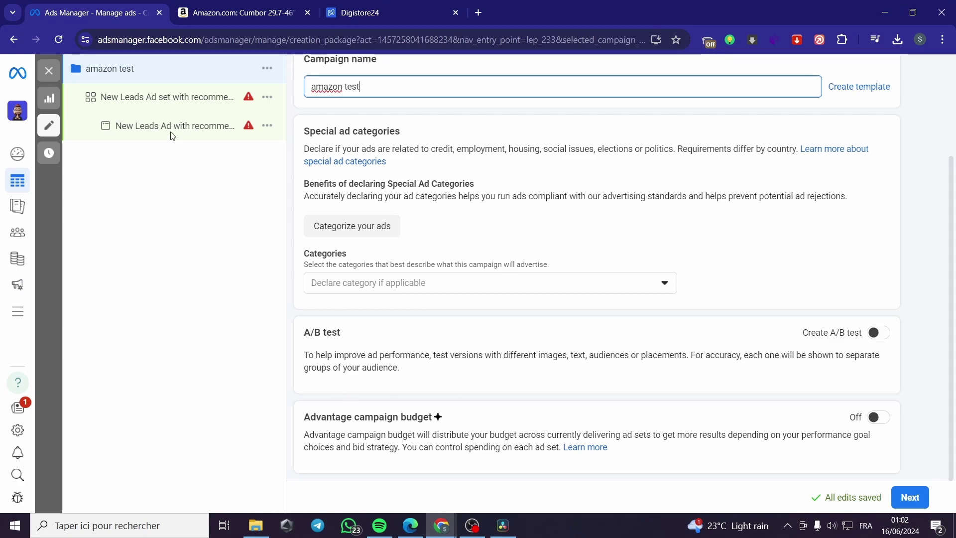
pyautogui.click(910, 497)
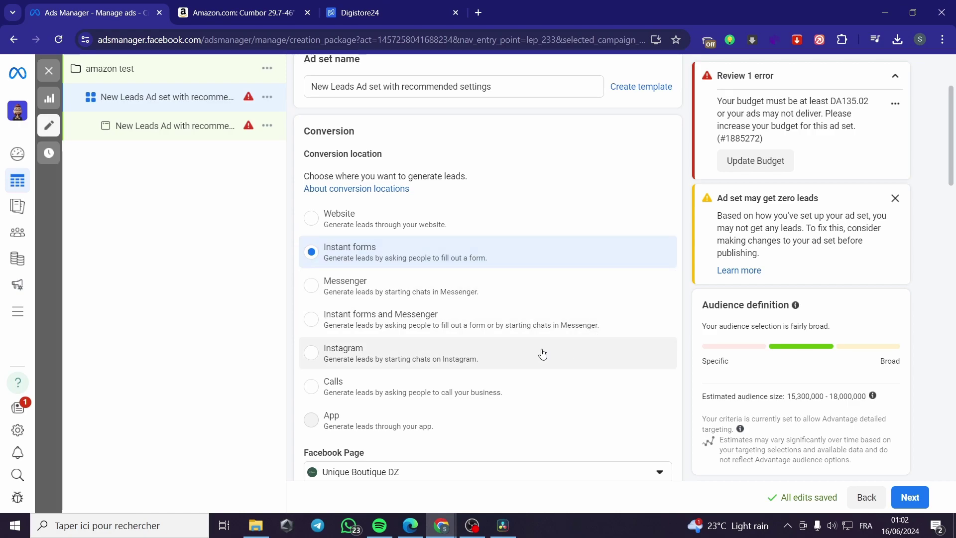
# Set the ad set's conversion location to Website and check the performance goal choices, keeping Maximize number of conversions.
pyautogui.click(341, 220)
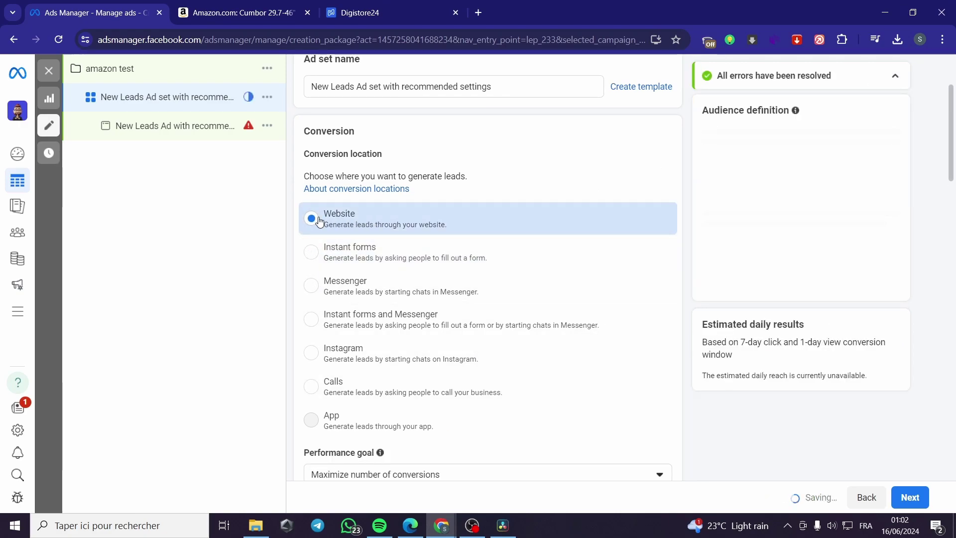
pyautogui.scroll(-5, 398, 229)
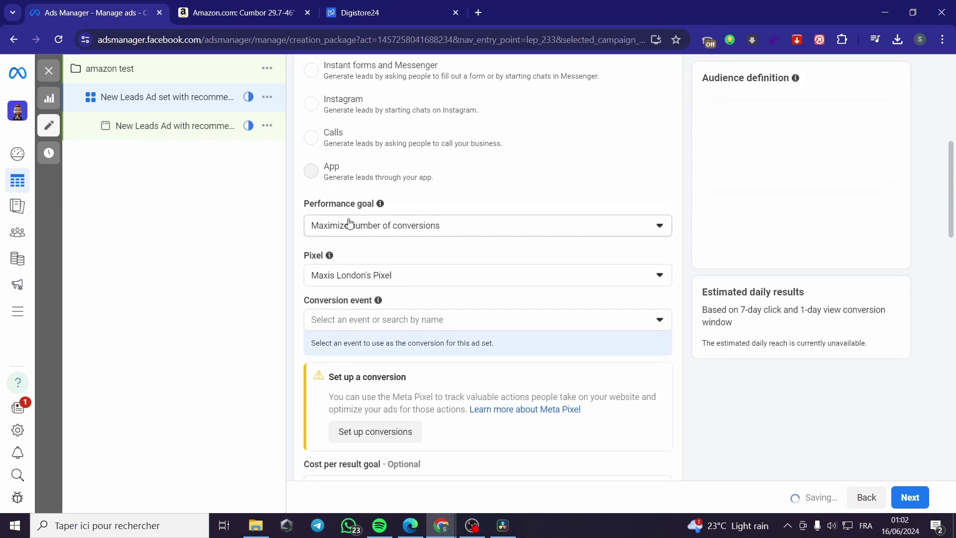
pyautogui.click(413, 230)
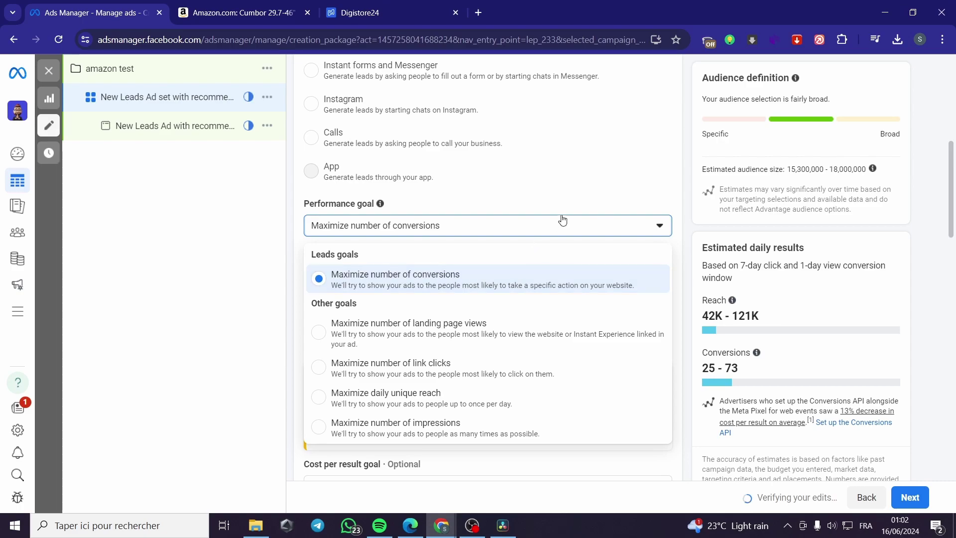
pyautogui.click(578, 231)
# Choose Lead as the ad set's conversion event.
pyautogui.scroll(-1, 401, 312)
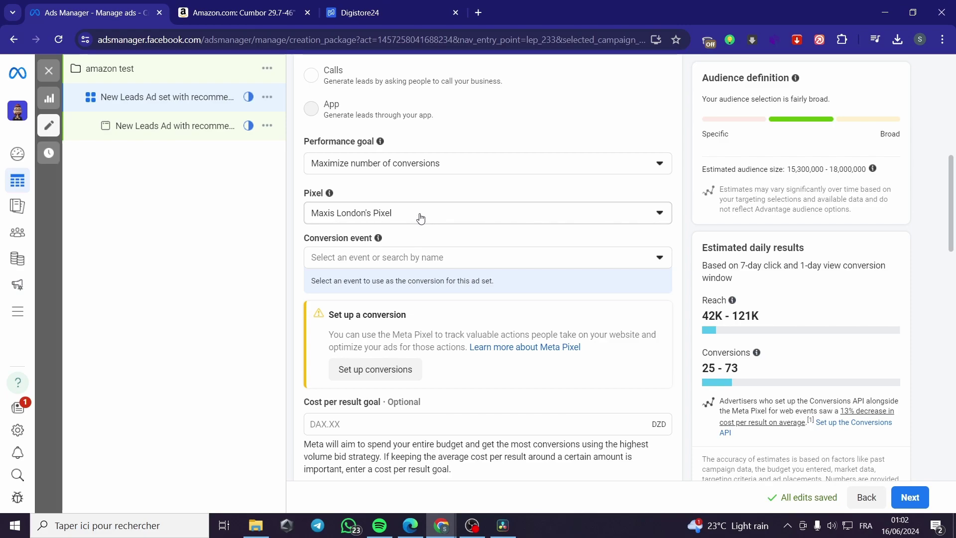
pyautogui.scroll(-1, 342, 250)
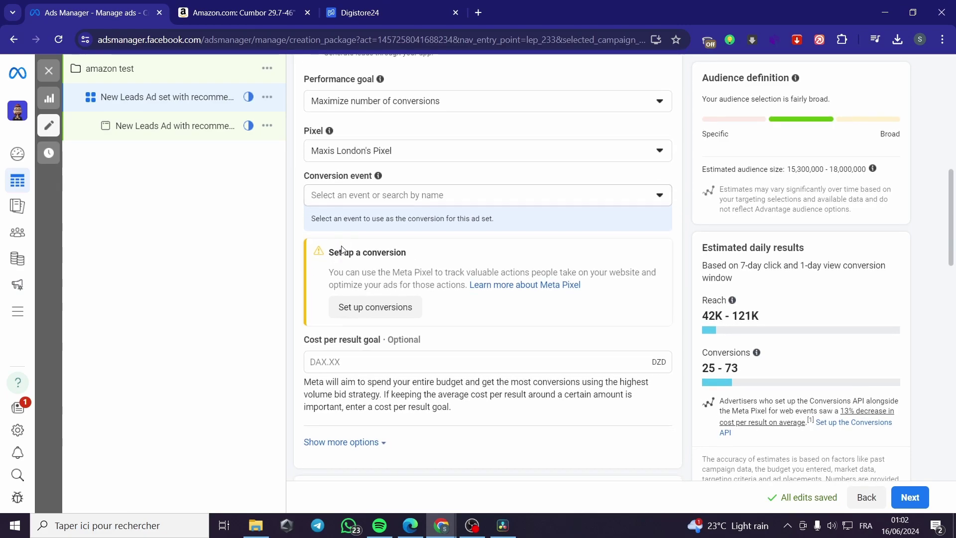
pyautogui.click(398, 195)
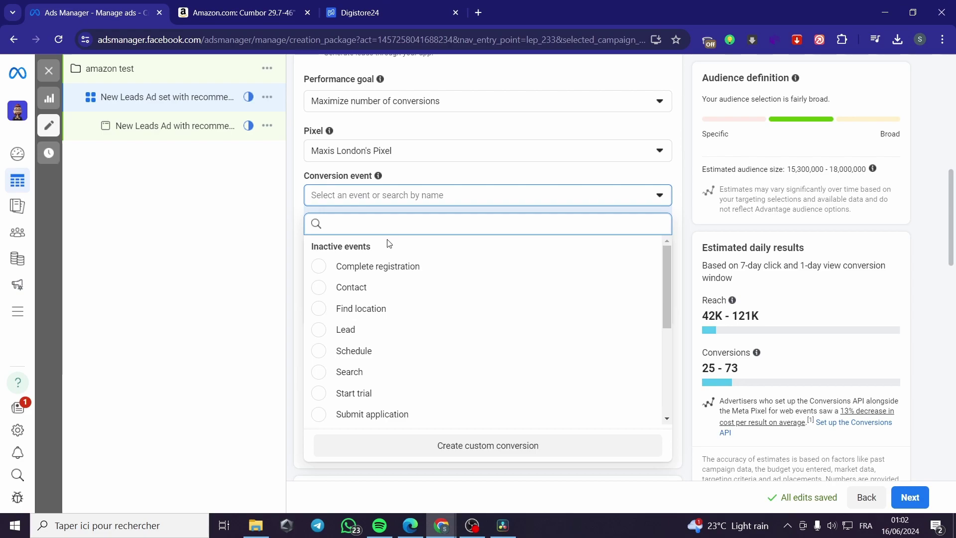
pyautogui.click(396, 329)
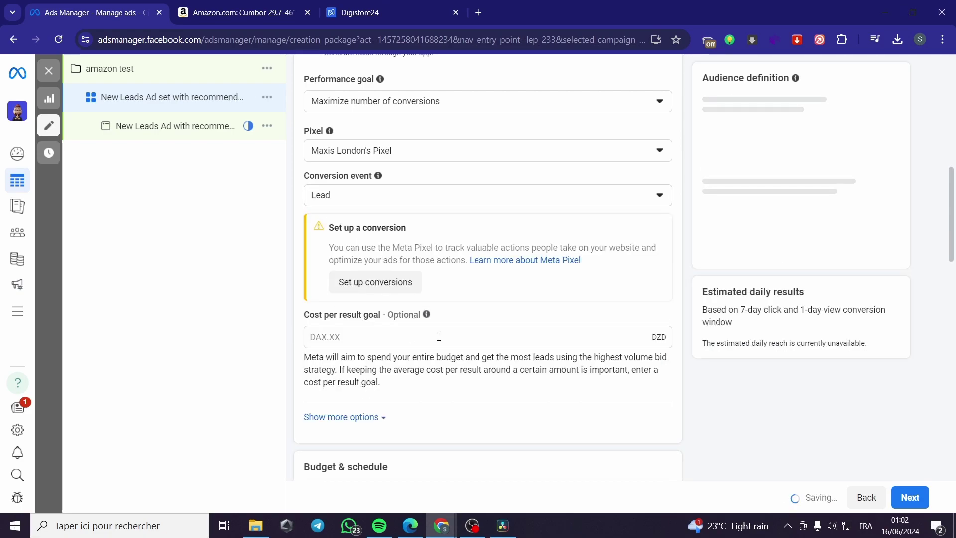
# Switch the ad set's budget to a lifetime budget and back to a daily budget without an end date.
pyautogui.scroll(-1, 438, 337)
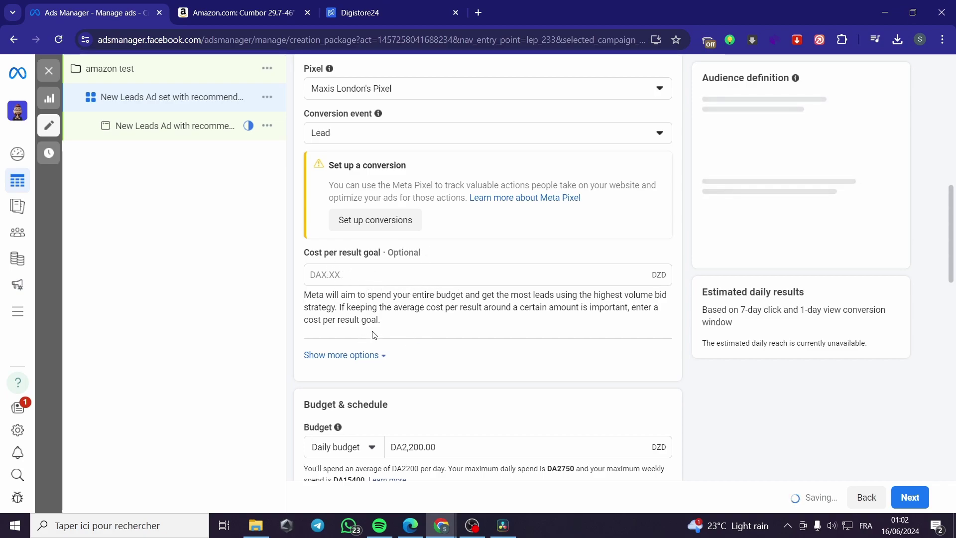
pyautogui.scroll(-4, 491, 410)
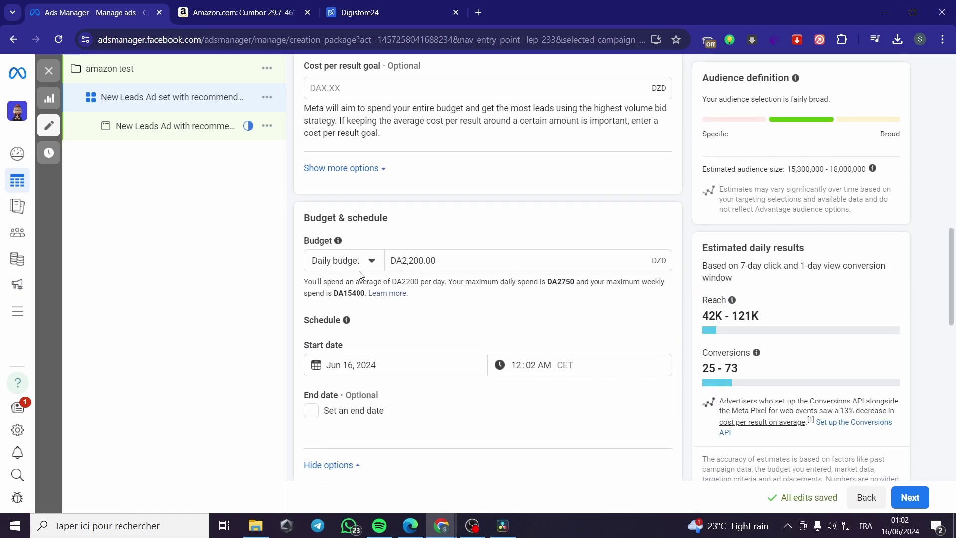
pyautogui.click(369, 268)
pyautogui.click(357, 310)
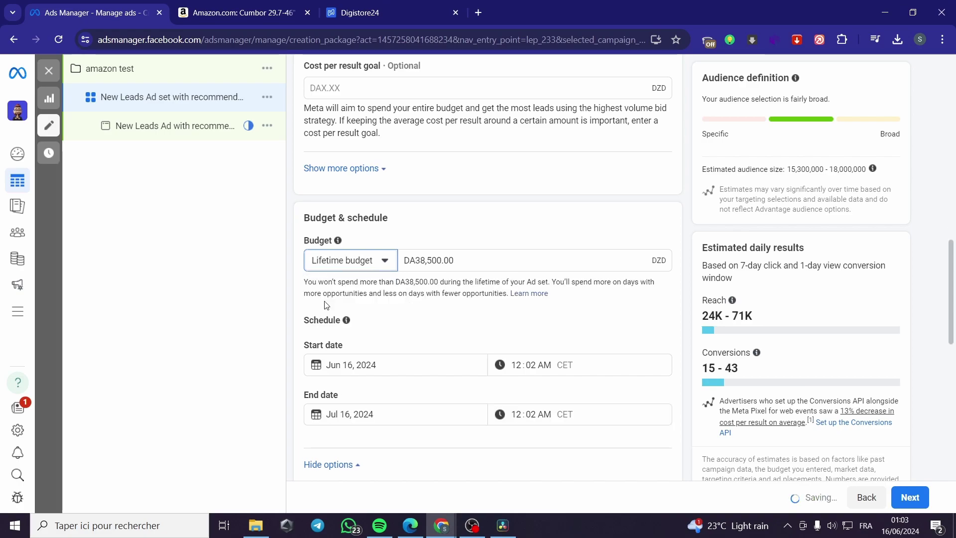
pyautogui.scroll(-1, 365, 395)
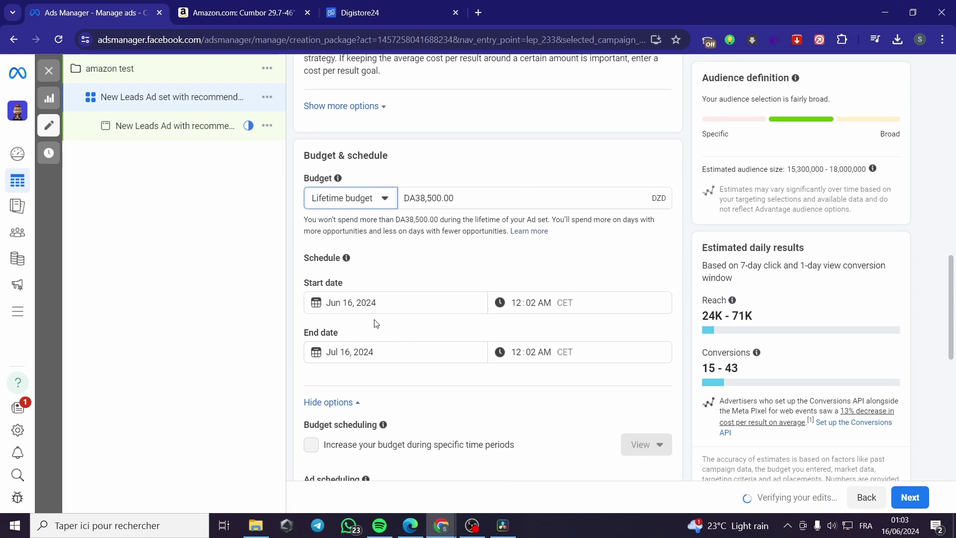
pyautogui.click(381, 203)
pyautogui.click(385, 227)
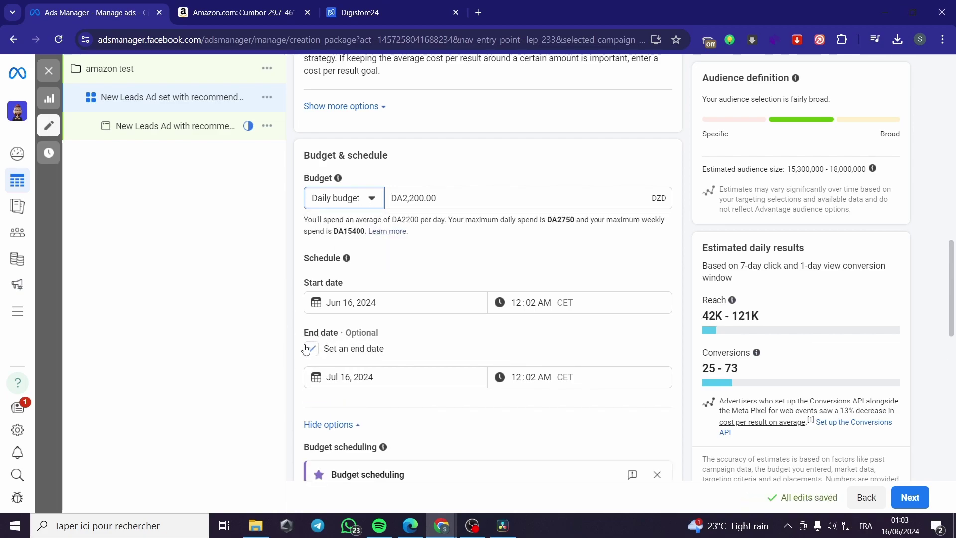
pyautogui.click(312, 349)
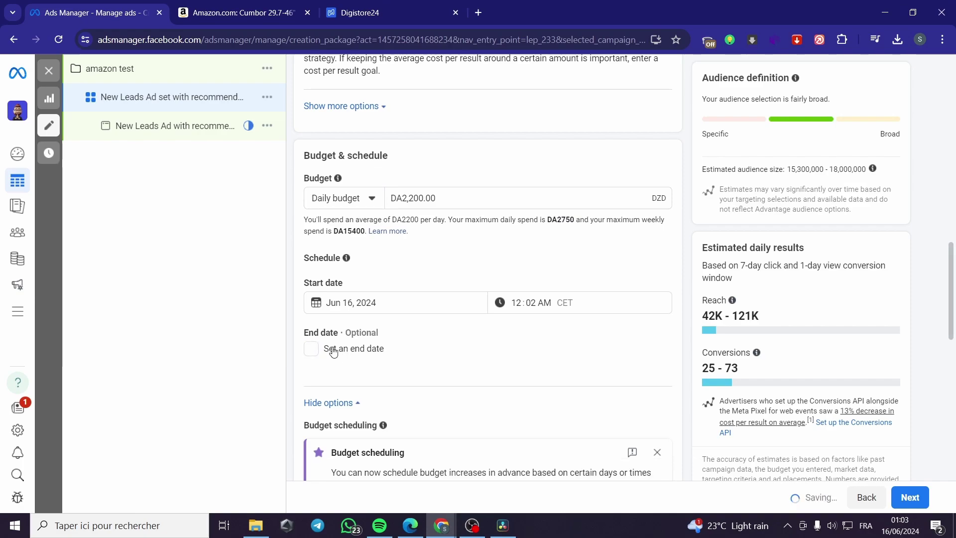
# Replace Algeria with France as the included audience location in the ad set's audience controls.
pyautogui.scroll(-3, 376, 343)
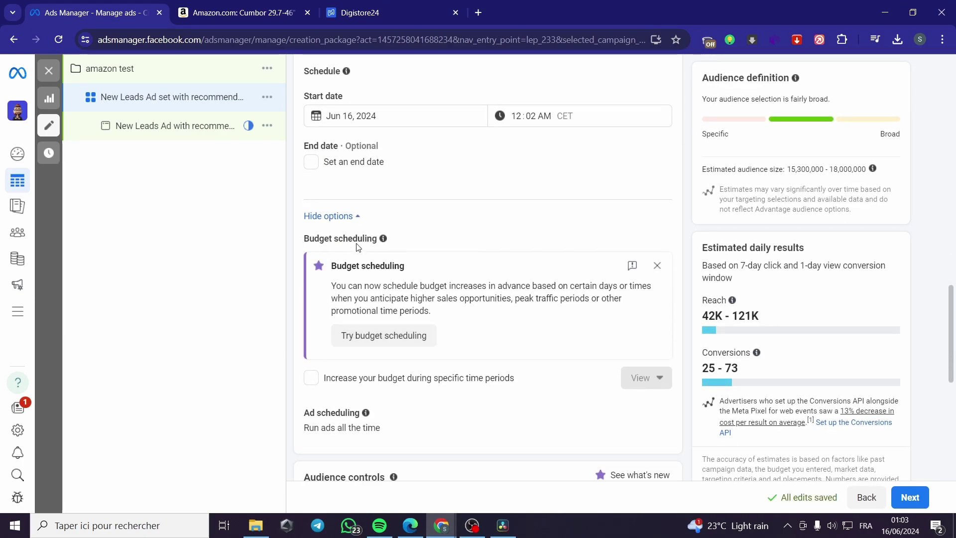
pyautogui.scroll(-1, 356, 245)
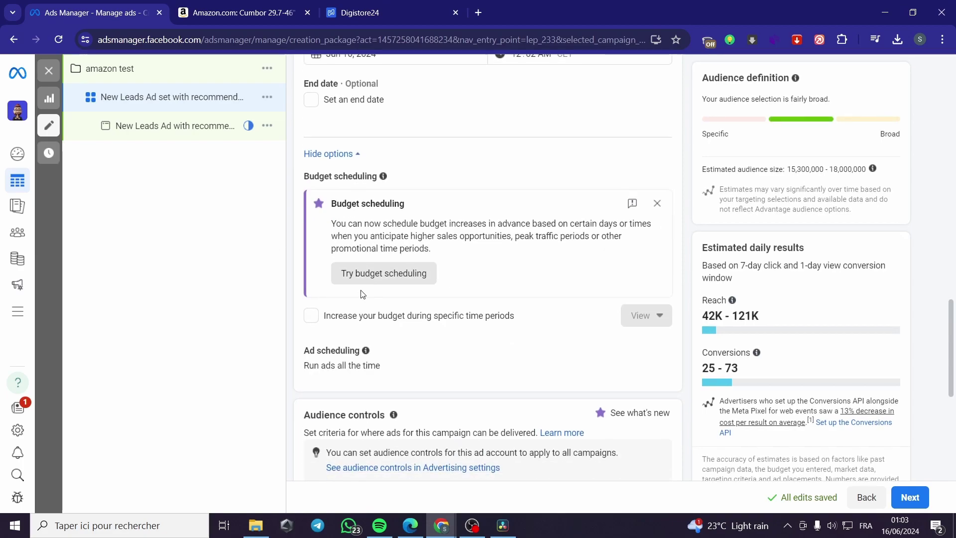
pyautogui.scroll(-2, 547, 301)
pyautogui.scroll(-2, 407, 297)
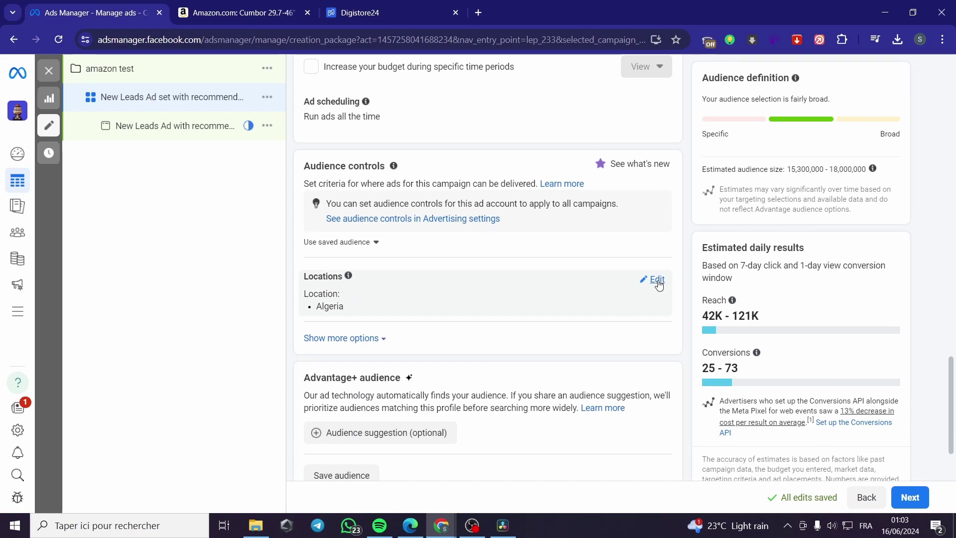
pyautogui.click(657, 279)
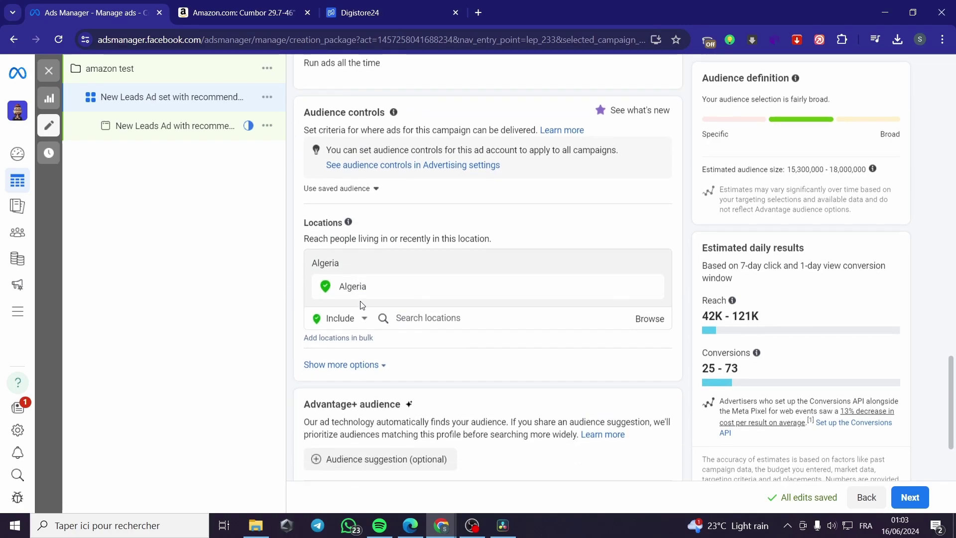
pyautogui.scroll(-1, 360, 301)
pyautogui.click(651, 278)
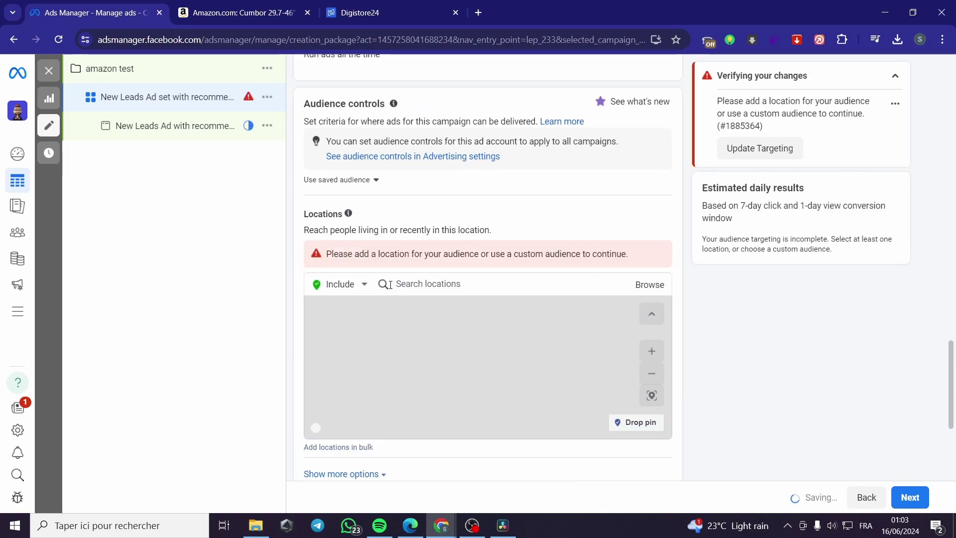
pyautogui.click(459, 287)
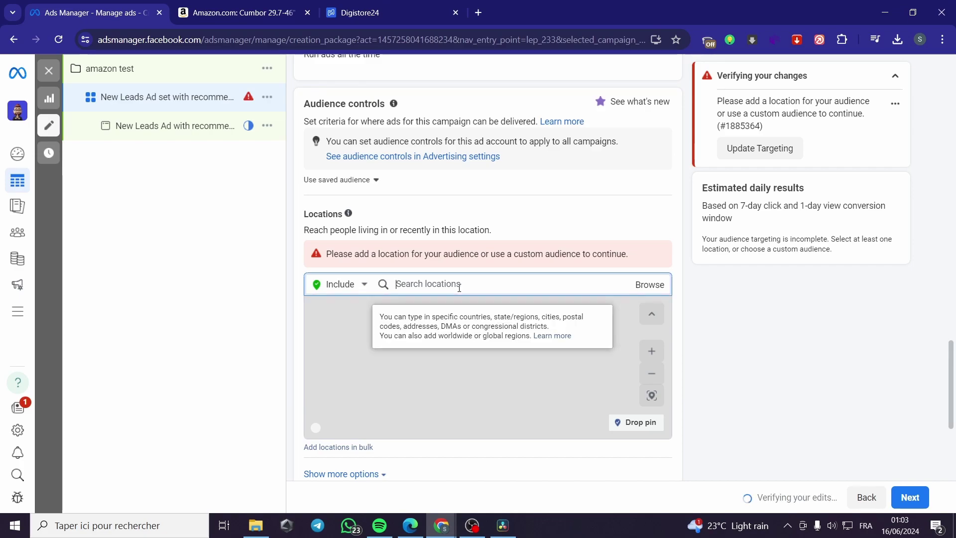
pyautogui.write('france')
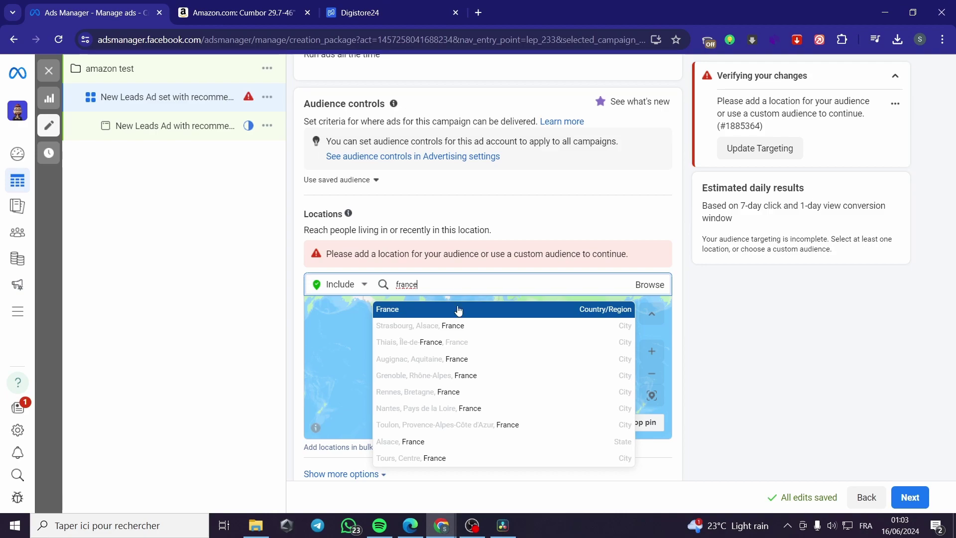
pyautogui.click(457, 308)
pyautogui.scroll(-1, 420, 326)
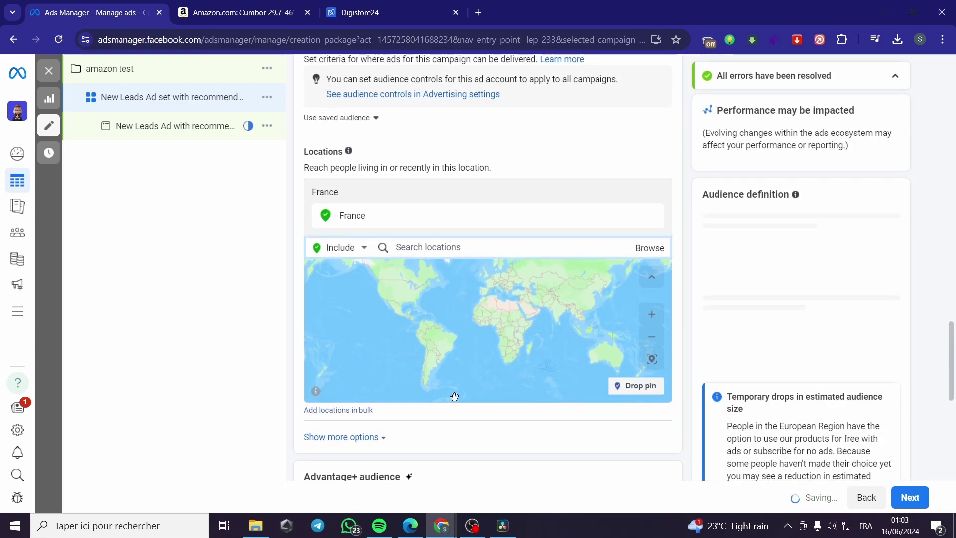
# Expand the additional audience controls and review minimum age, excluded audiences, languages, Advantage+ audience, beneficiary and placements.
pyautogui.click(370, 437)
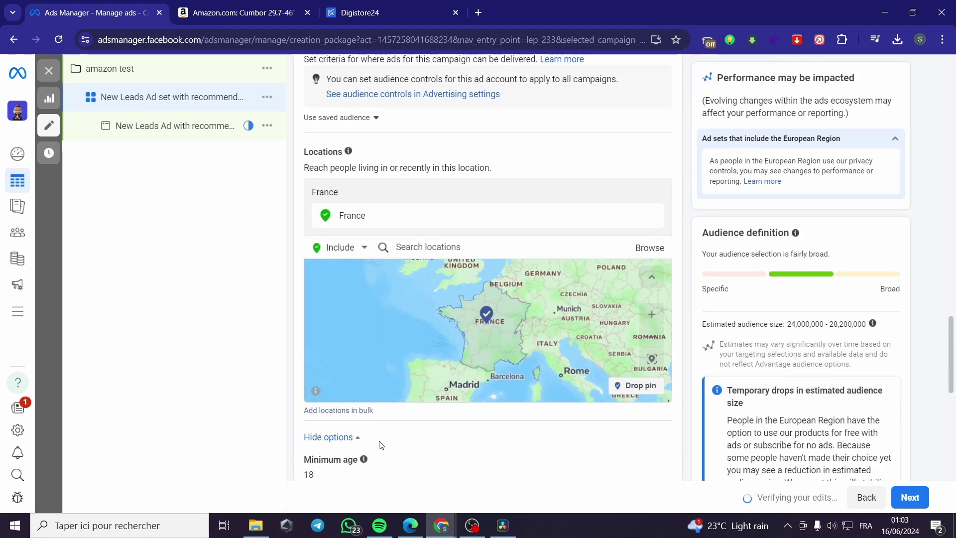
pyautogui.scroll(-3, 378, 398)
pyautogui.moveTo(353, 364)
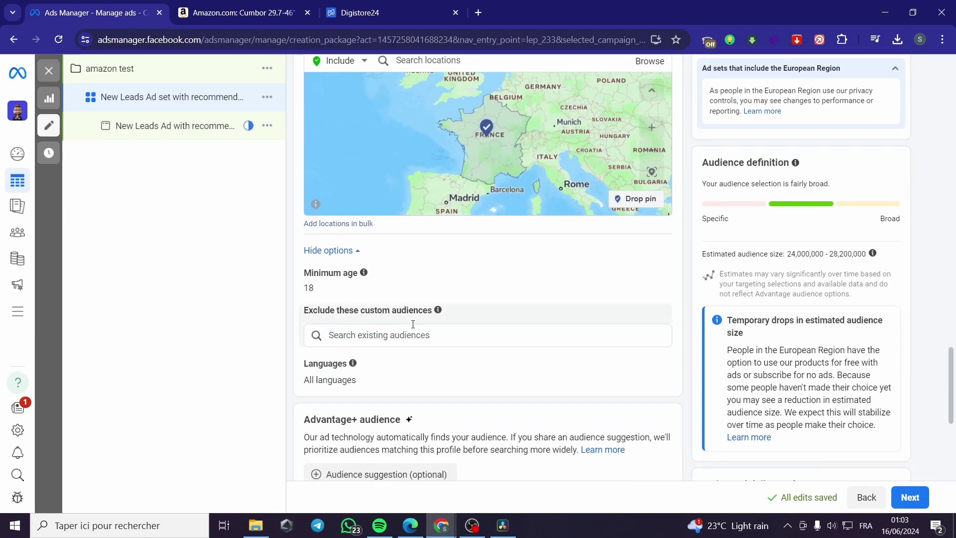
pyautogui.scroll(-2, 312, 287)
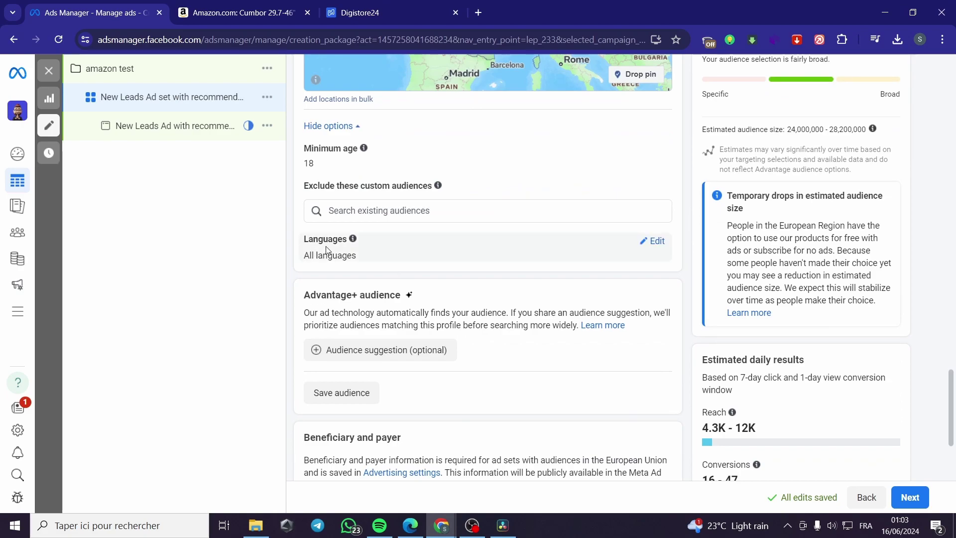
pyautogui.scroll(-3, 405, 352)
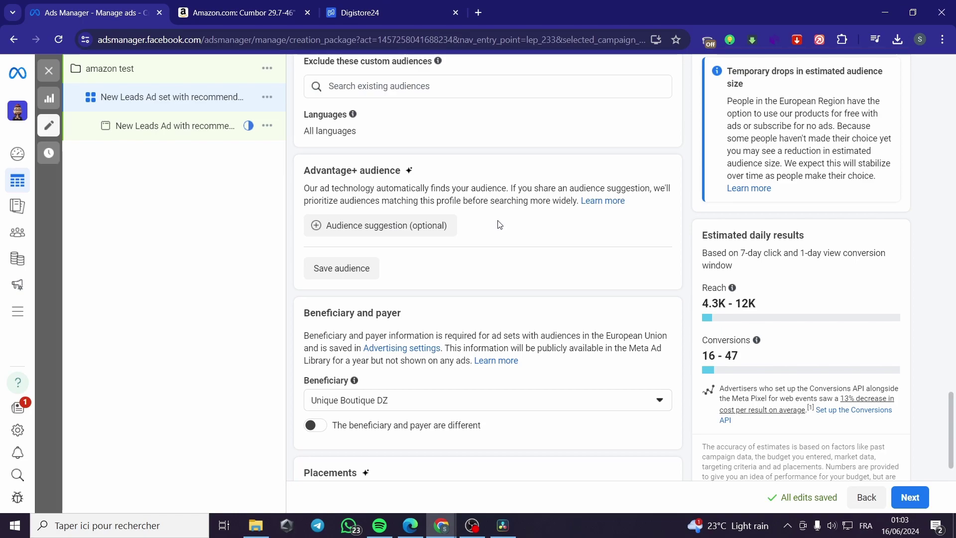
pyautogui.scroll(-1, 479, 277)
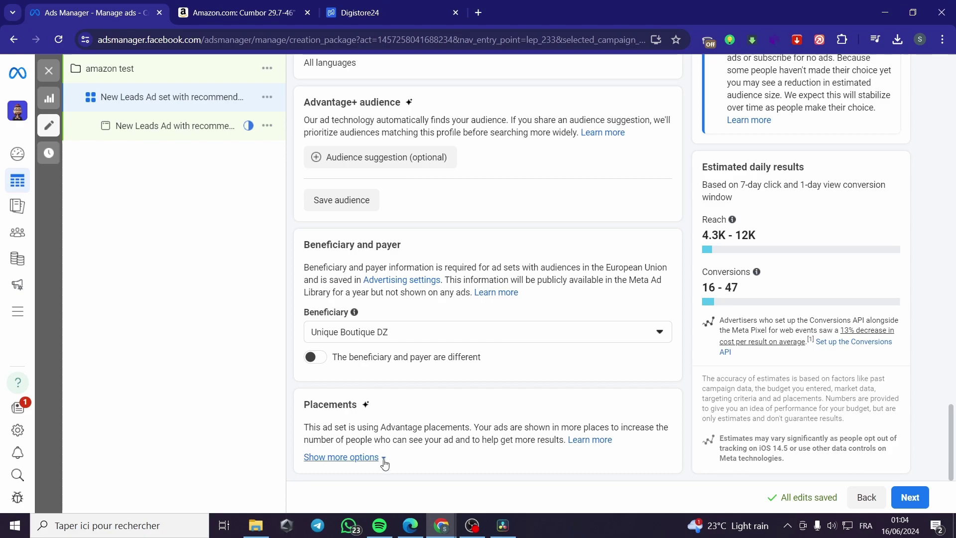
# Show the additional placement options and review the inventory filter choices for Facebook in-stream videos and ads on Facebook Reels.
pyautogui.click(378, 459)
pyautogui.scroll(-3, 405, 437)
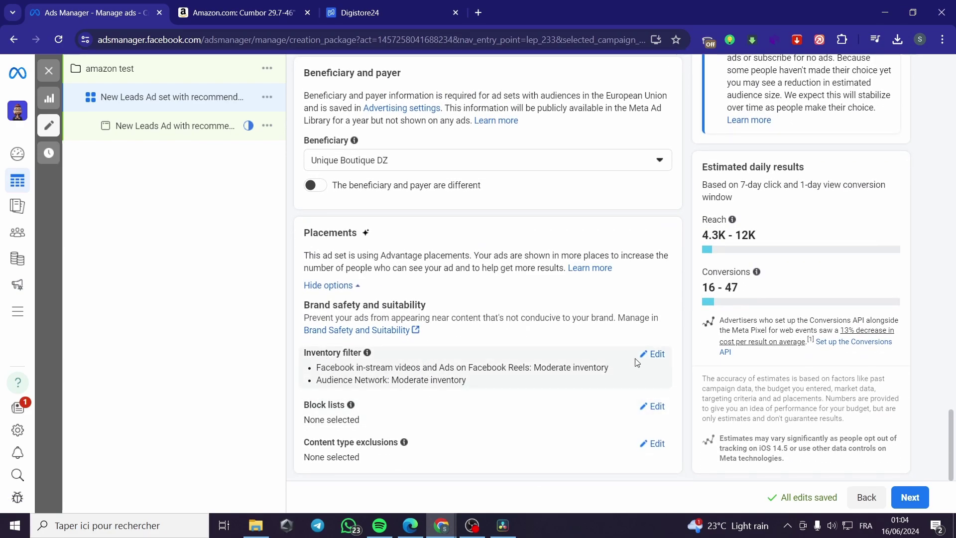
pyautogui.click(656, 354)
pyautogui.scroll(-4, 436, 352)
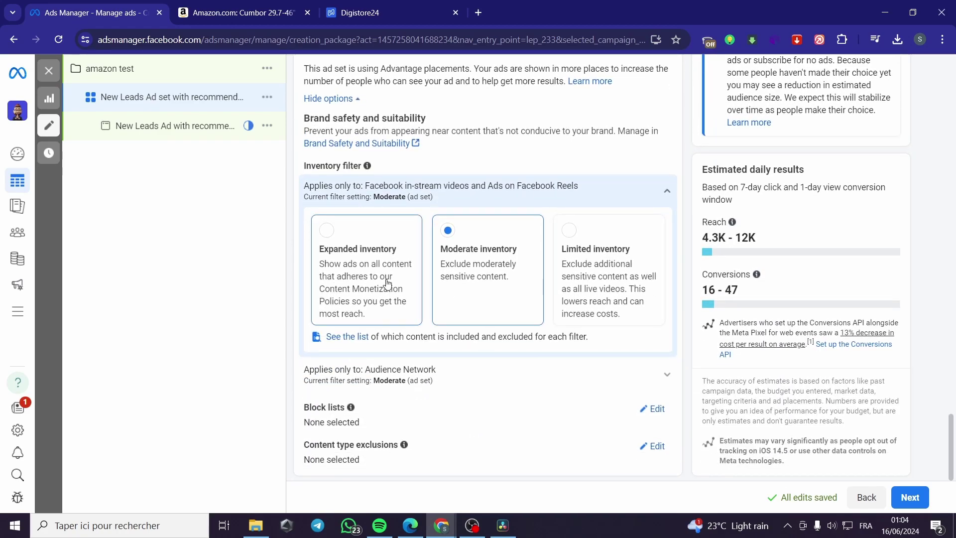
pyautogui.scroll(1, 667, 258)
pyautogui.click(667, 255)
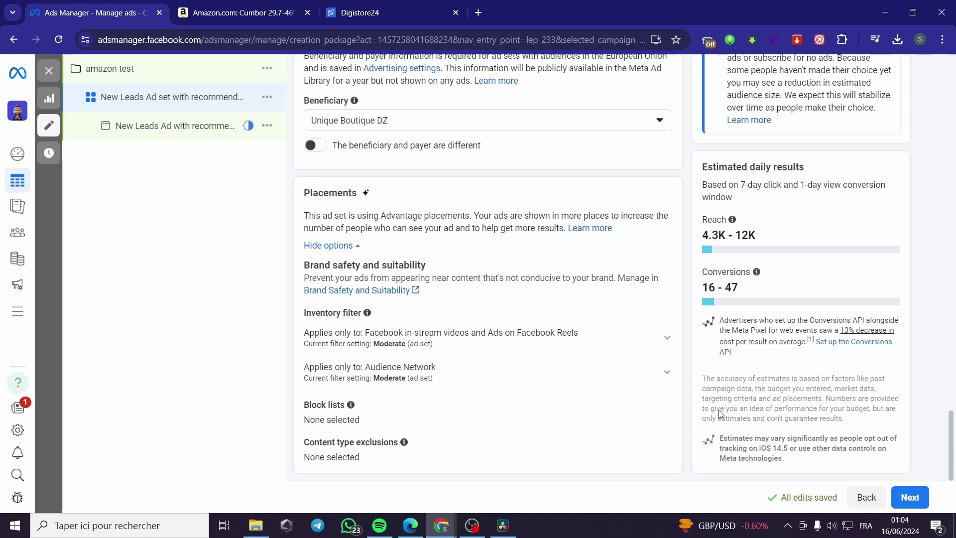
# Continue to the ad level, name the ad Amazon and select uniqueboutiquedz as its Instagram account.
pyautogui.click(916, 497)
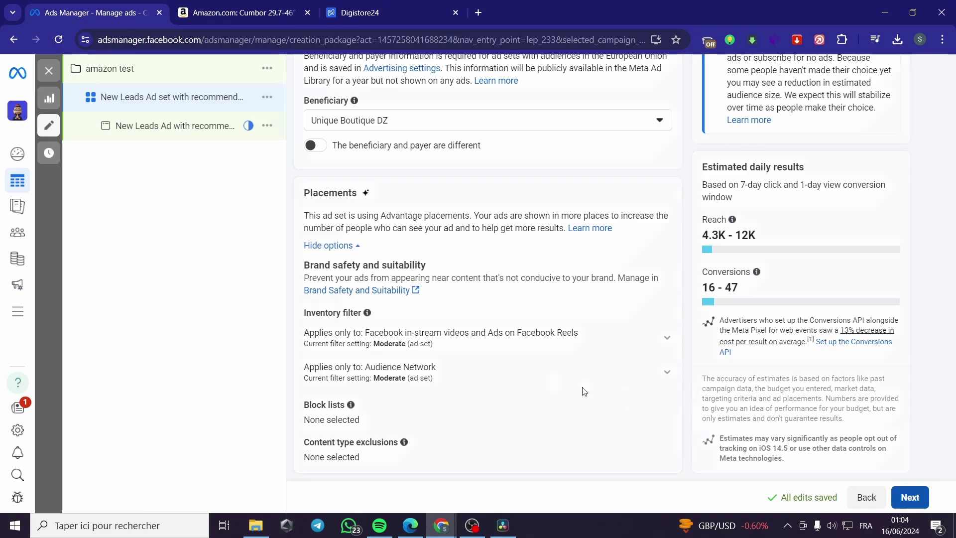
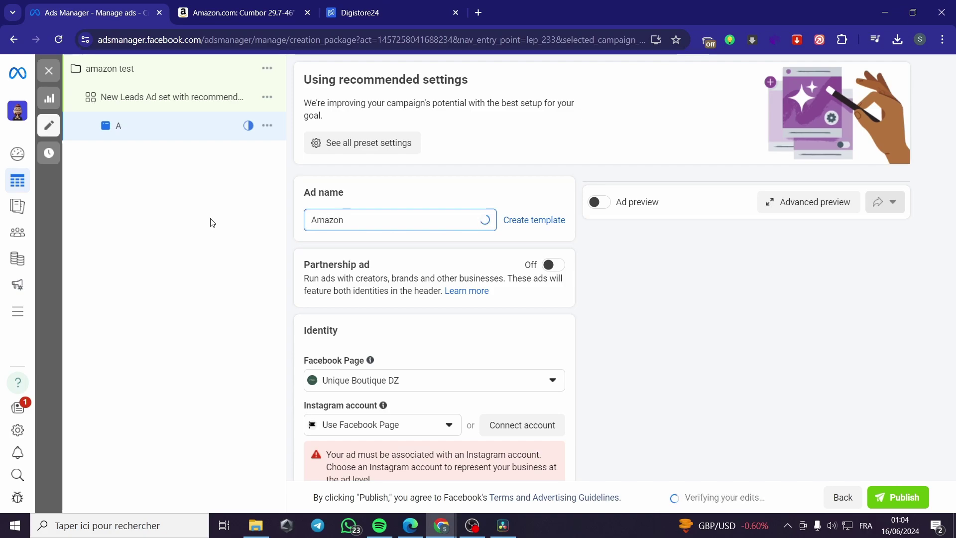
pyautogui.scroll(-2, 364, 303)
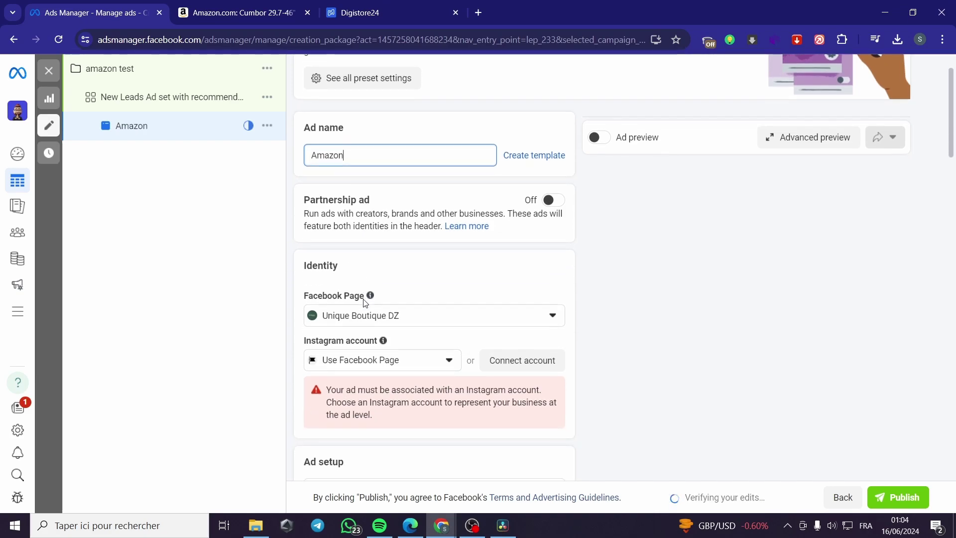
pyautogui.scroll(-1, 364, 302)
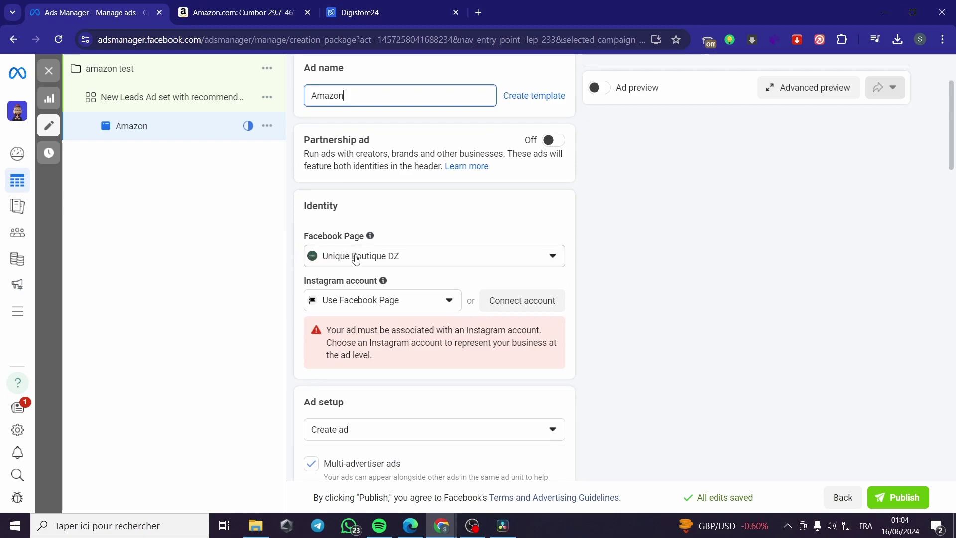
pyautogui.click(444, 300)
pyautogui.click(391, 356)
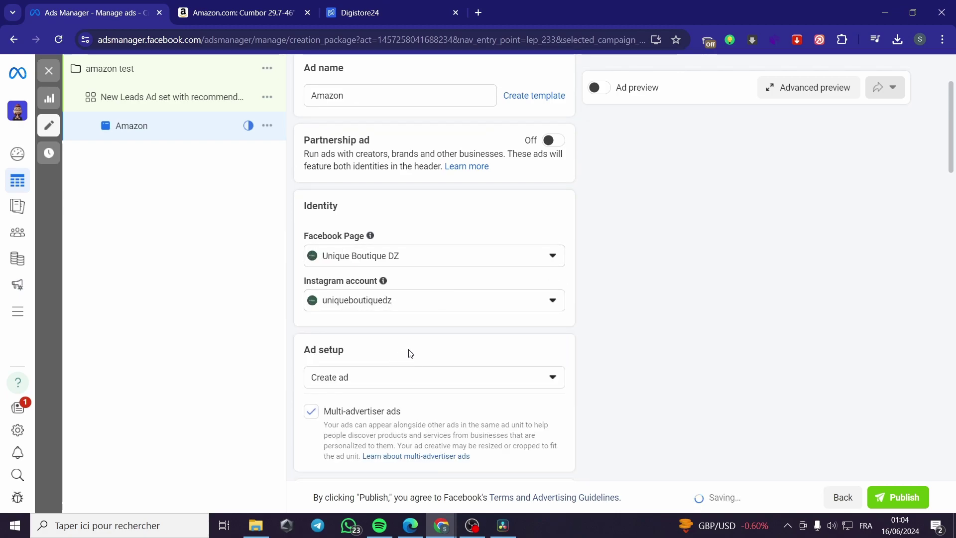
# Review the available ad setup methods while keeping Create ad selected.
pyautogui.scroll(-3, 573, 292)
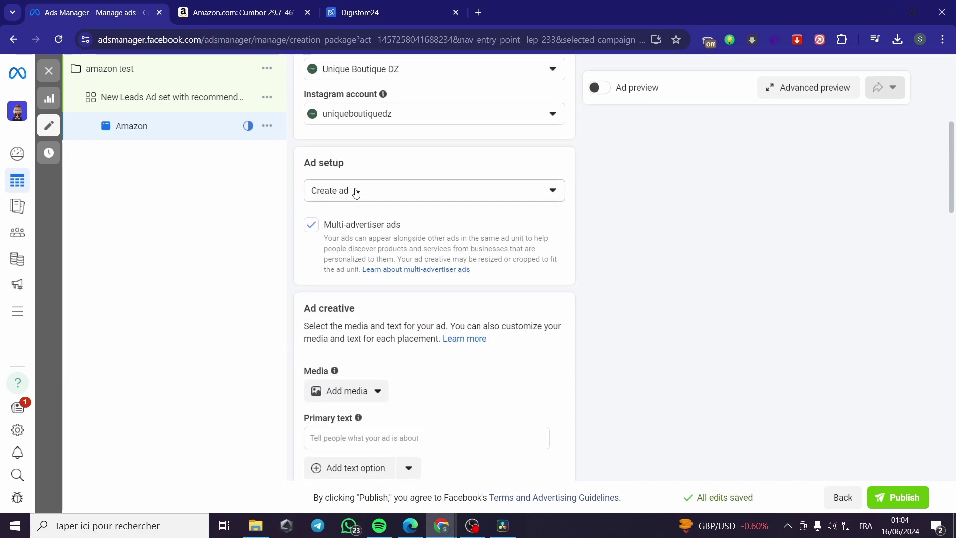
pyautogui.click(404, 193)
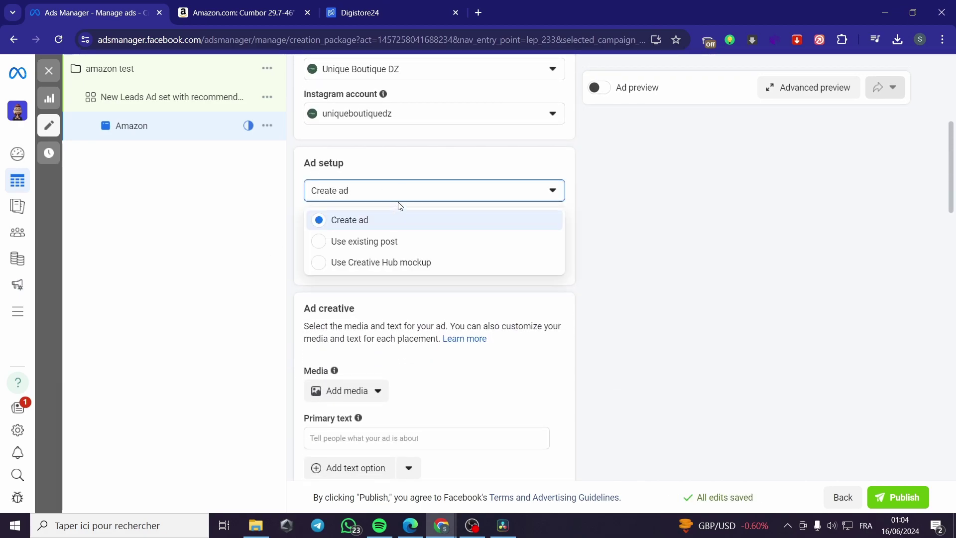
pyautogui.click(401, 198)
# Upload today's four product JPG images from the Téléchargements folder as image media for the ad creative.
pyautogui.scroll(-1, 312, 306)
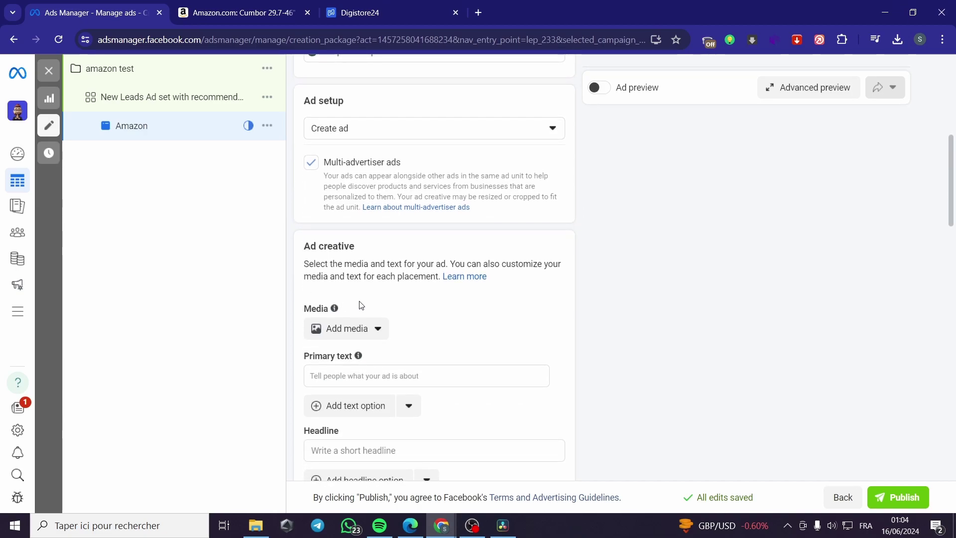
pyautogui.scroll(-1, 360, 305)
pyautogui.click(322, 269)
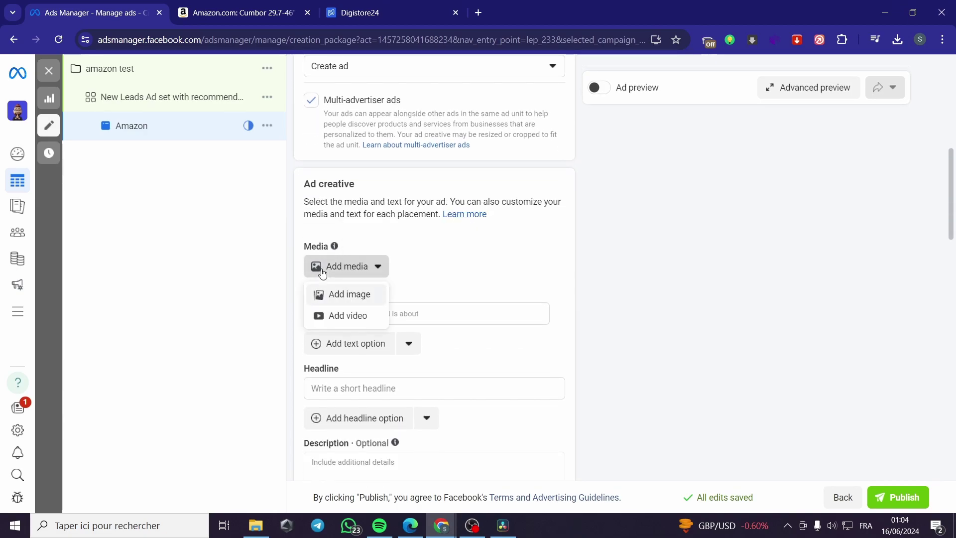
pyautogui.click(354, 298)
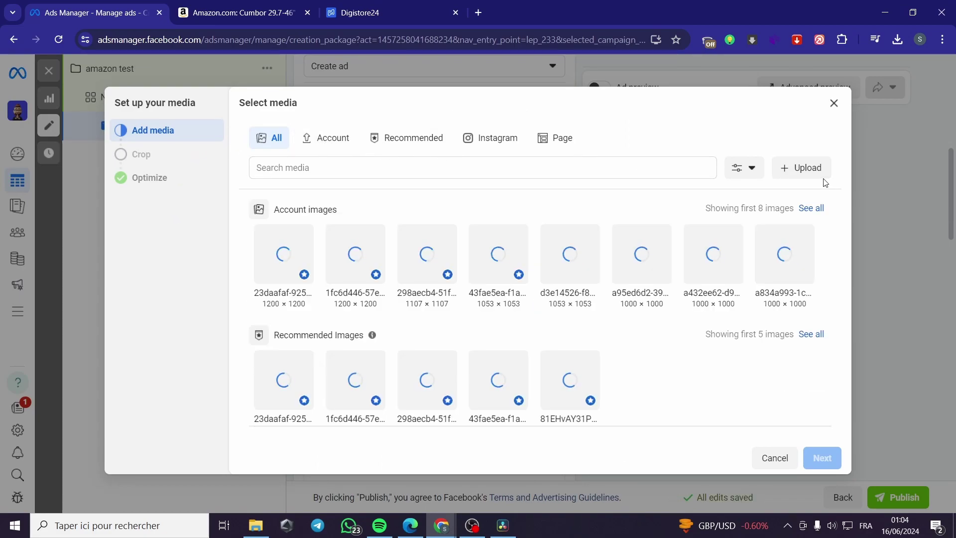
pyautogui.click(332, 175)
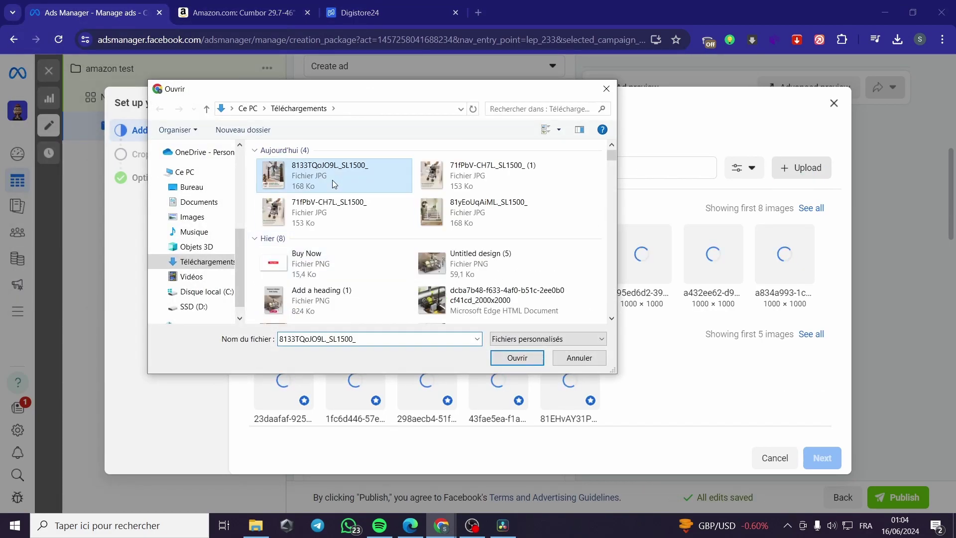
pyautogui.keyDown('shift'); pyautogui.click(449, 214); pyautogui.keyUp('shift')
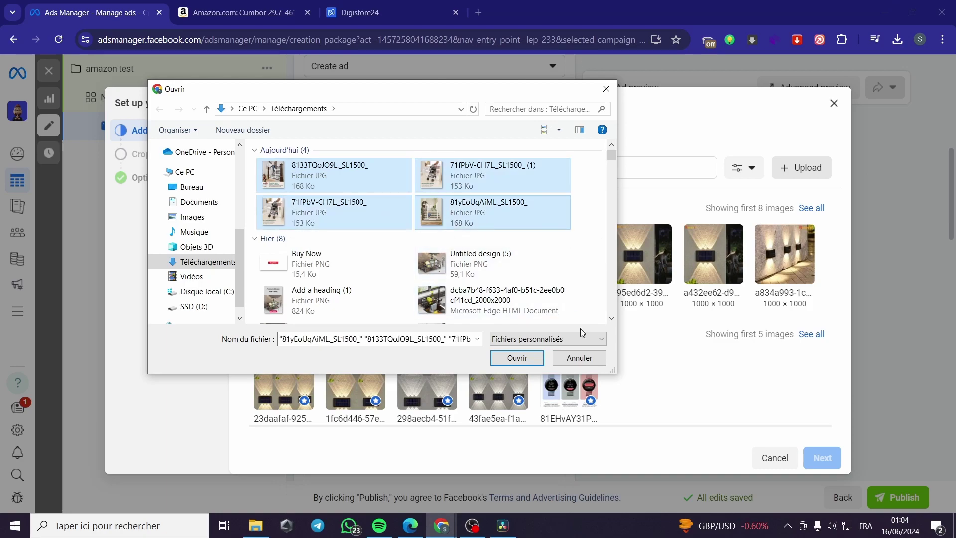
pyautogui.click(517, 357)
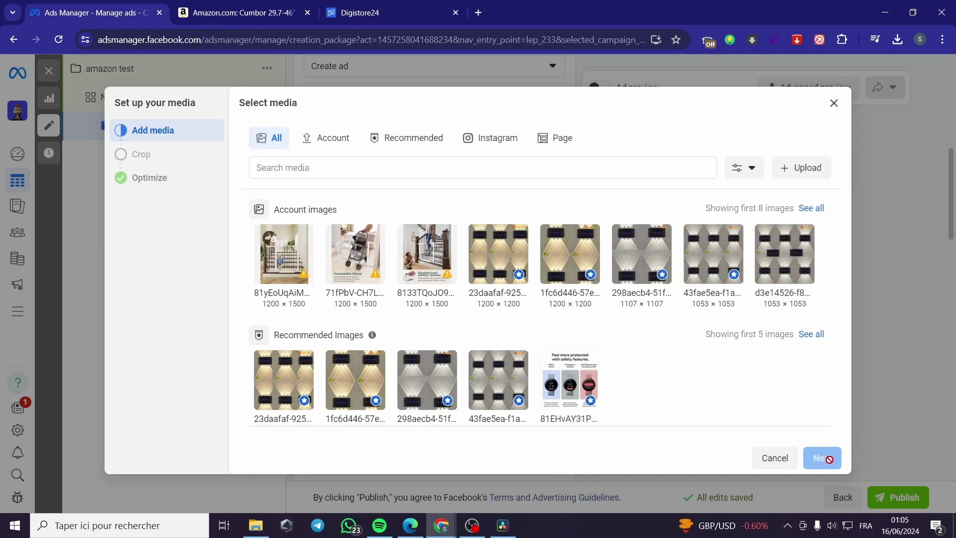
# Use the uploaded 81yEoUqAiML baby gate image as the ad's media with the recommended placement crops and all optimizations enabled.
pyautogui.moveTo(447, 278)
pyautogui.click(288, 257)
pyautogui.click(365, 265)
pyautogui.click(300, 267)
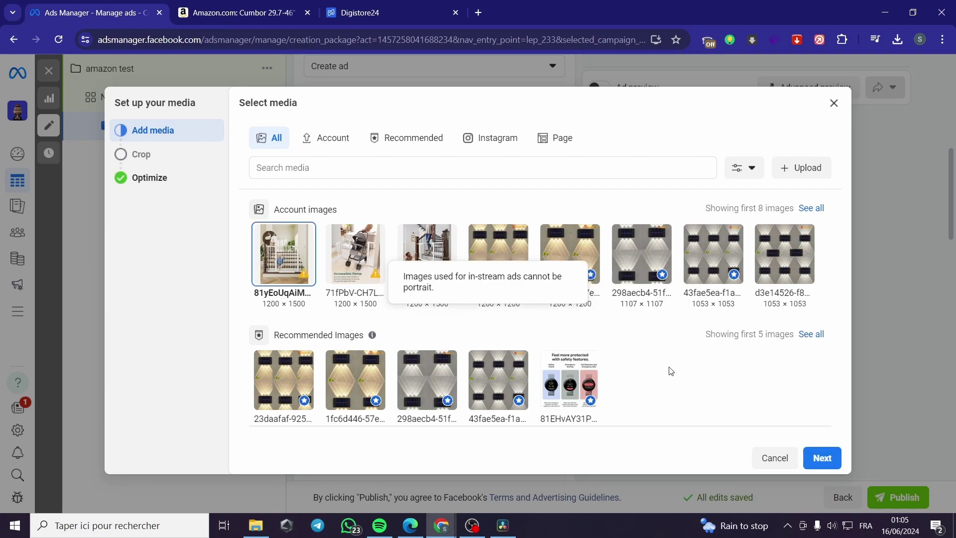
pyautogui.click(838, 469)
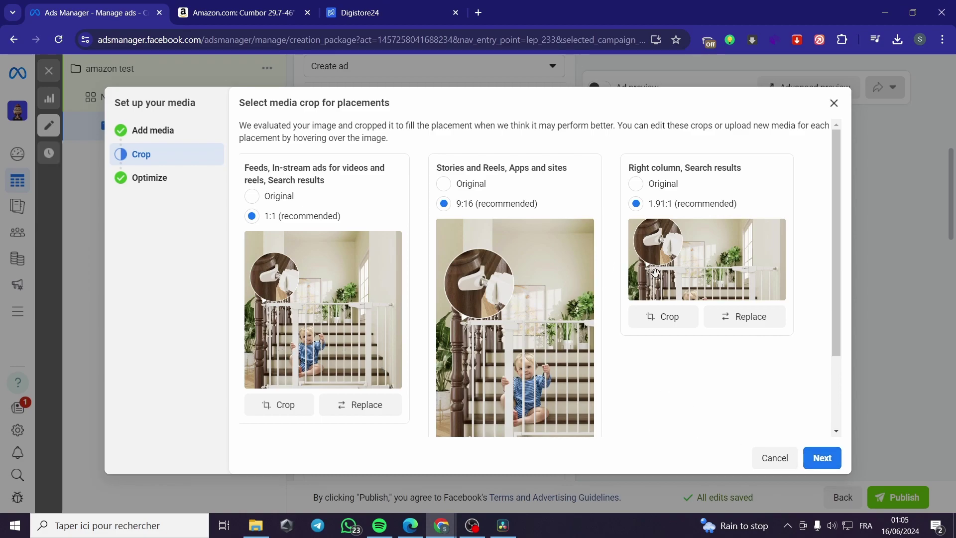
pyautogui.click(826, 460)
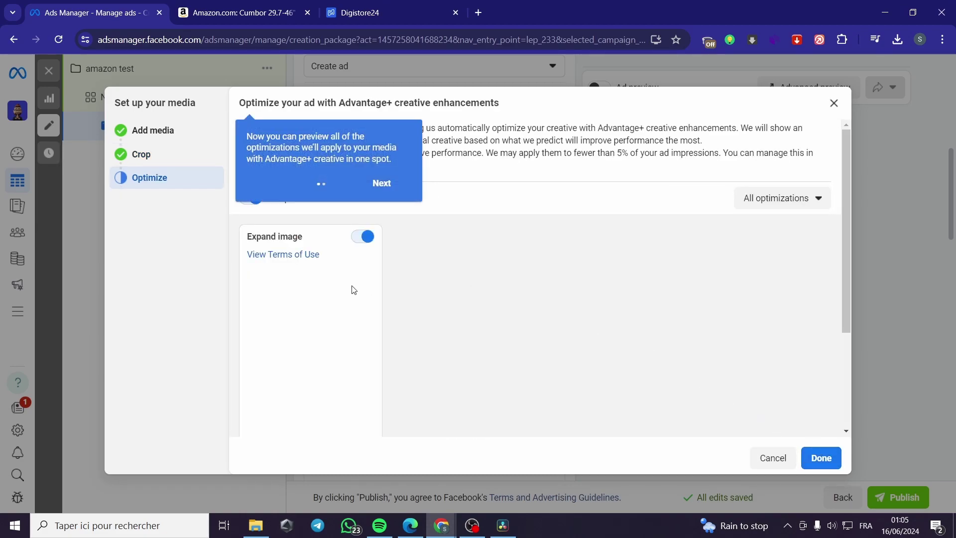
pyautogui.click(411, 132)
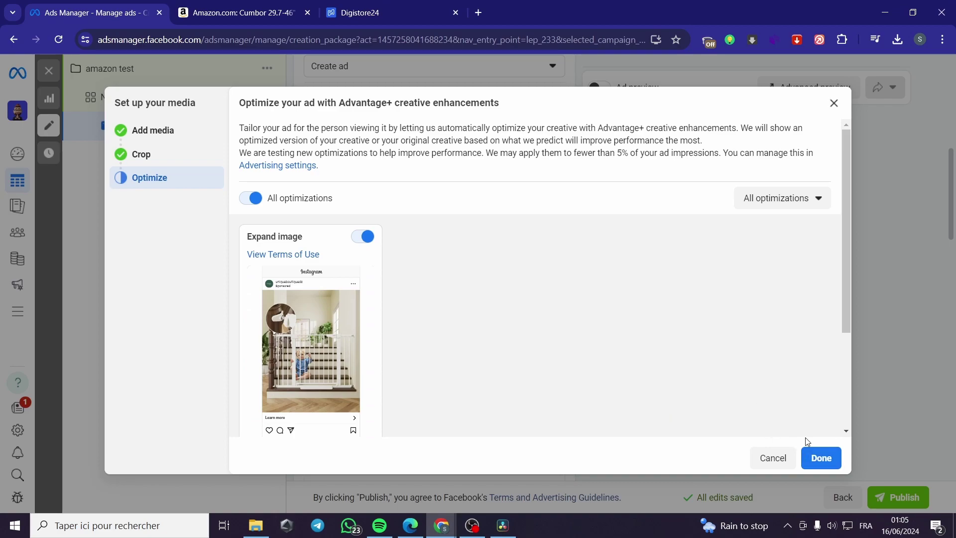
pyautogui.click(819, 457)
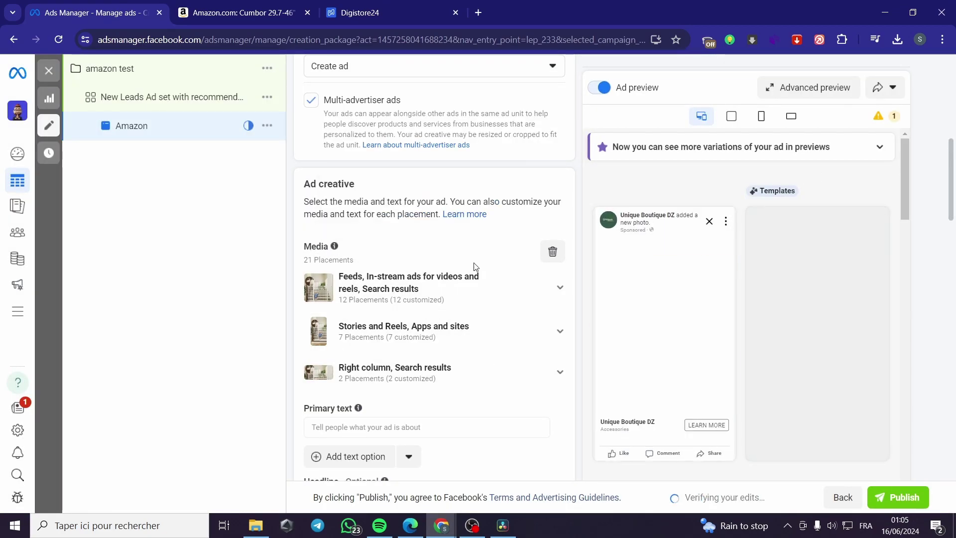
# Review the individual placements that use the image for feeds, in-stream ads and search results.
pyautogui.click(560, 286)
pyautogui.scroll(-3, 498, 309)
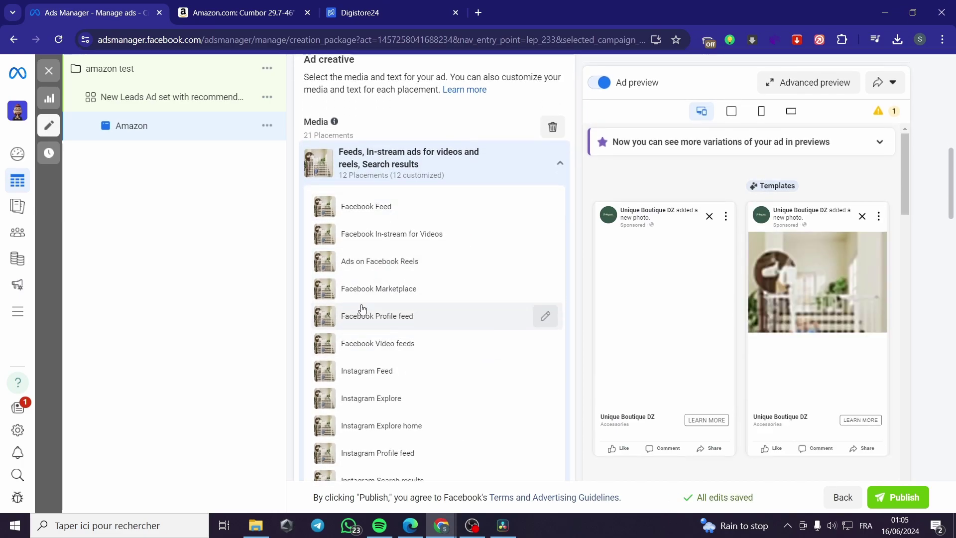
pyautogui.click(560, 164)
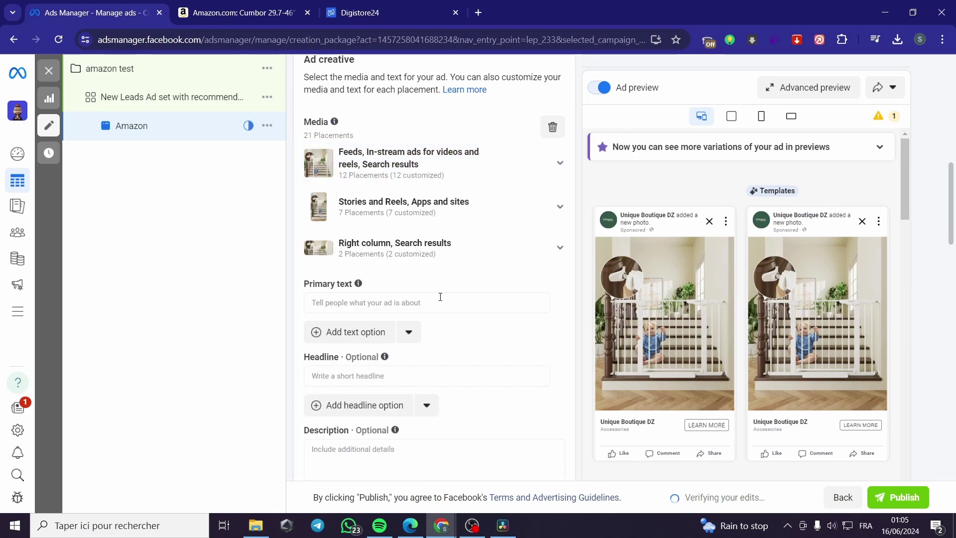
# Copy "Baby Gate for Stairs, Mom's Choice Awards Winner-Auto Close Dog Gate for the House" from the Amazon product title into the ad's primary text.
pyautogui.scroll(-1, 363, 271)
pyautogui.click(348, 244)
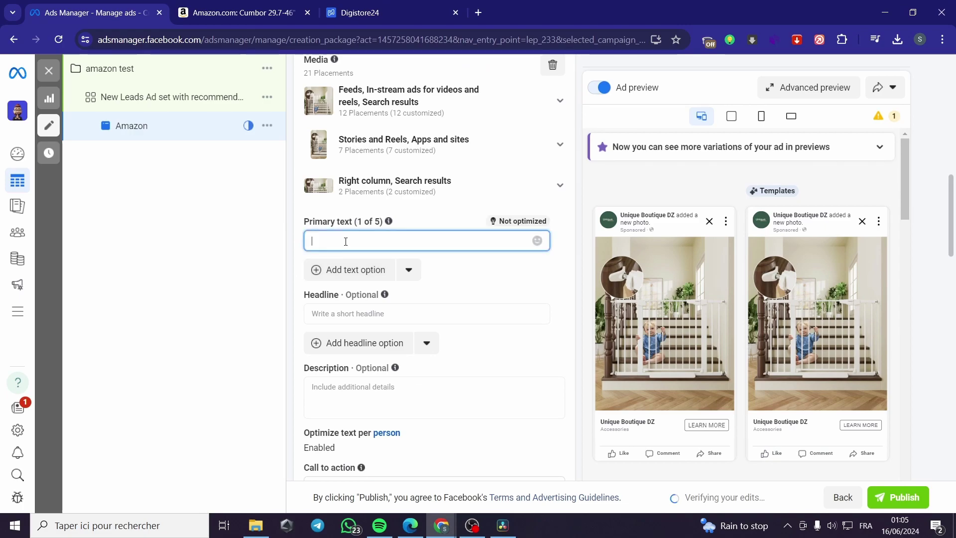
pyautogui.click(219, 4)
pyautogui.click(593, 255)
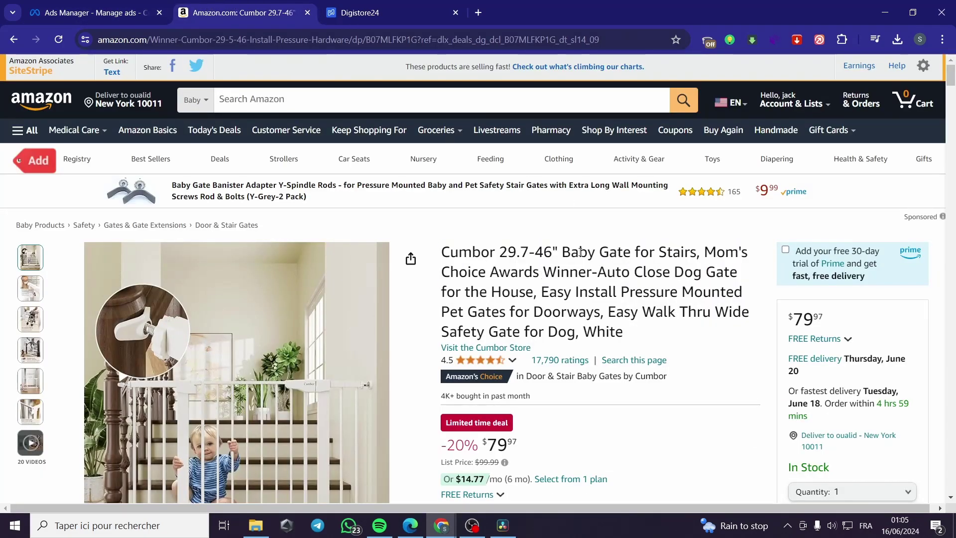
pyautogui.moveTo(562, 252); pyautogui.dragTo(540, 287)
pyautogui.hotkey('ctrl', 'c')
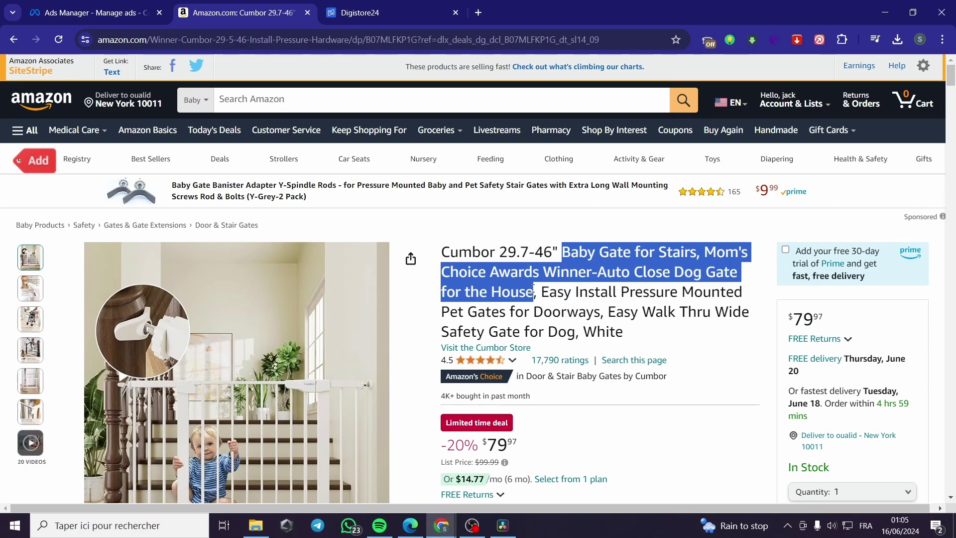
pyautogui.click(138, 6)
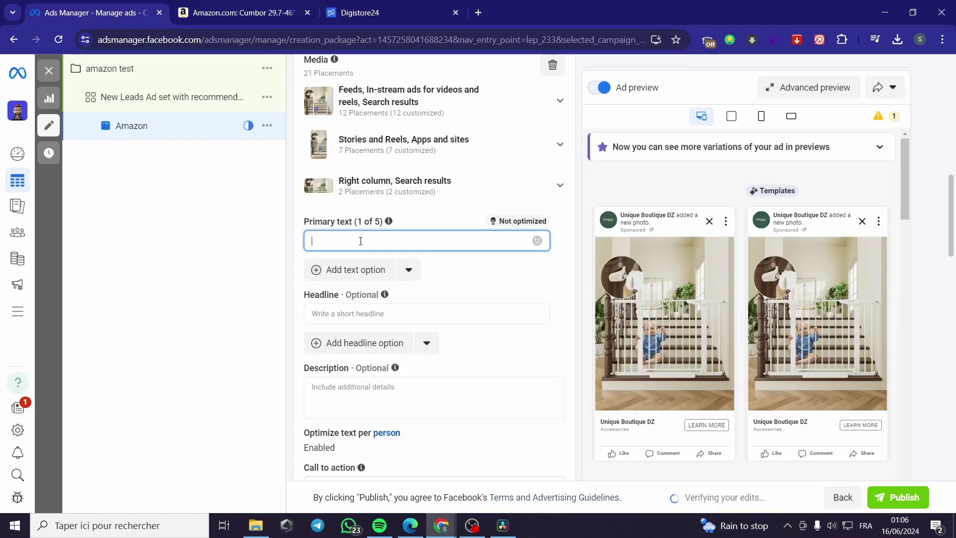
pyautogui.hotkey('ctrl', 'v')
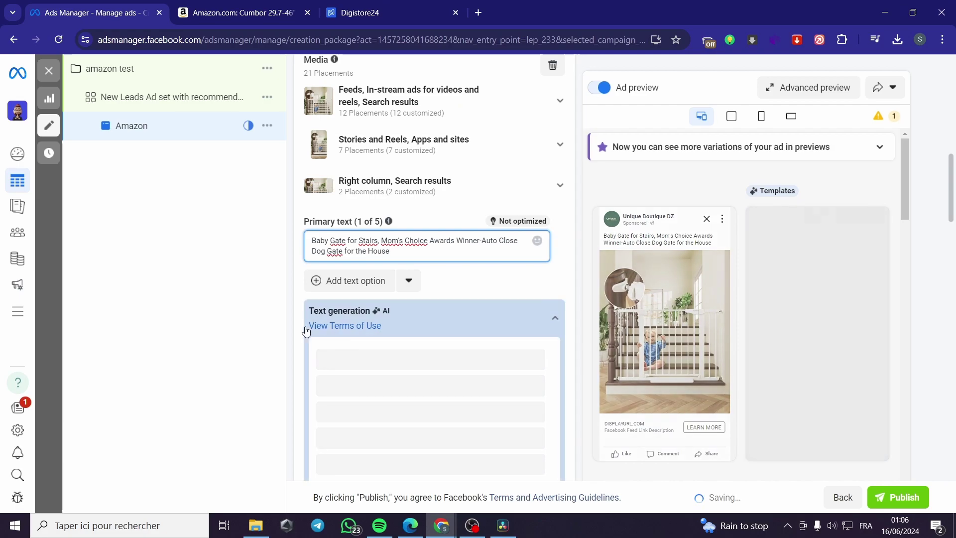
# Copy the Amazon page's full "About this item" section, heading and bullets included, into the ad's description.
pyautogui.scroll(-1, 349, 318)
pyautogui.scroll(-4, 356, 316)
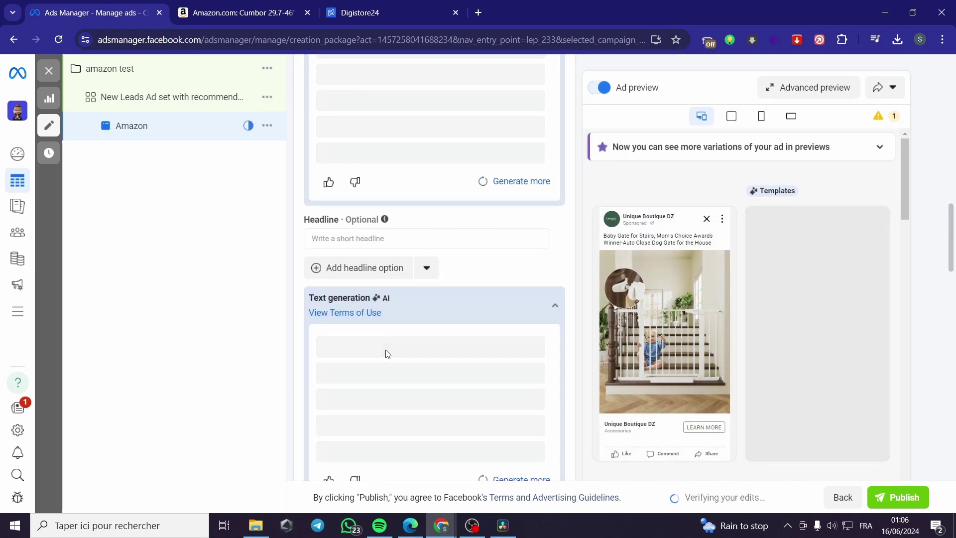
pyautogui.scroll(-2, 387, 300)
pyautogui.scroll(1, 354, 234)
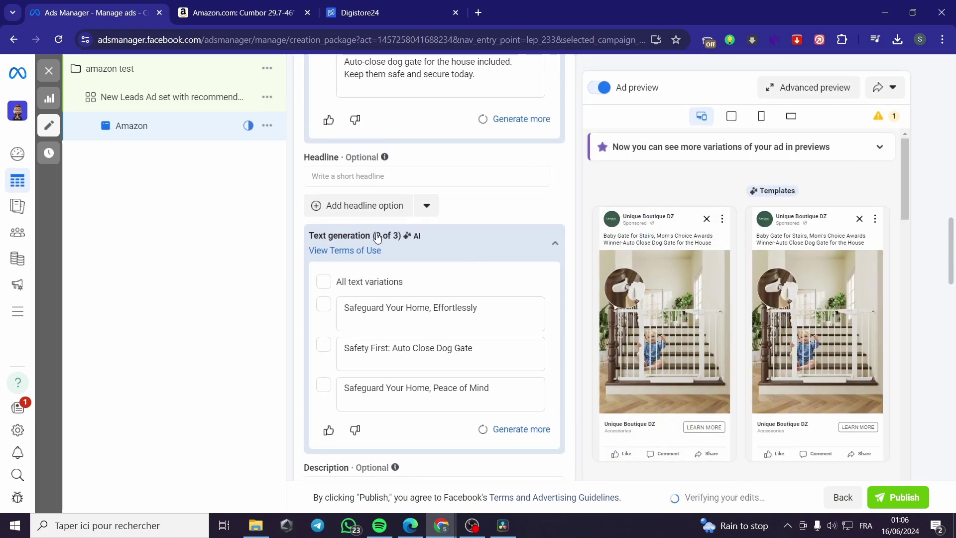
pyautogui.scroll(1, 398, 298)
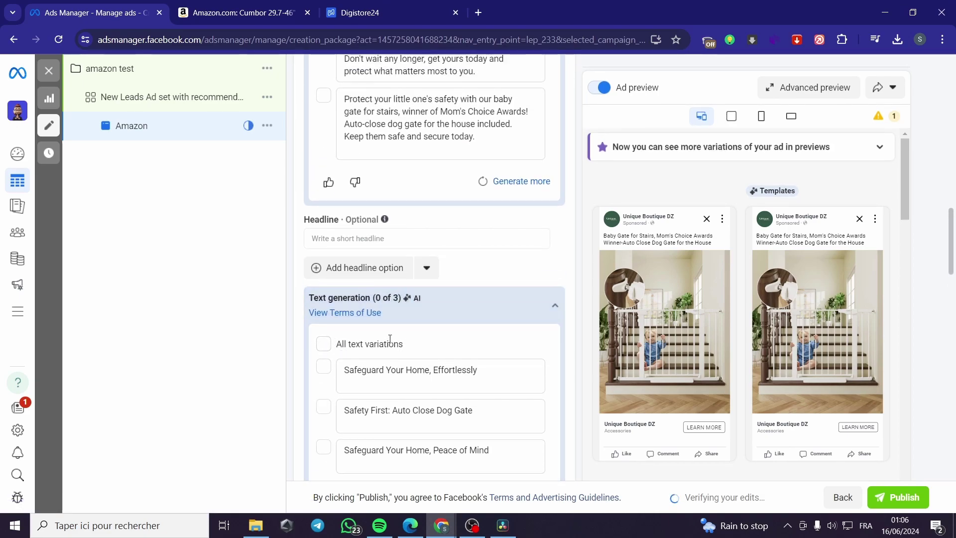
pyautogui.scroll(-3, 390, 338)
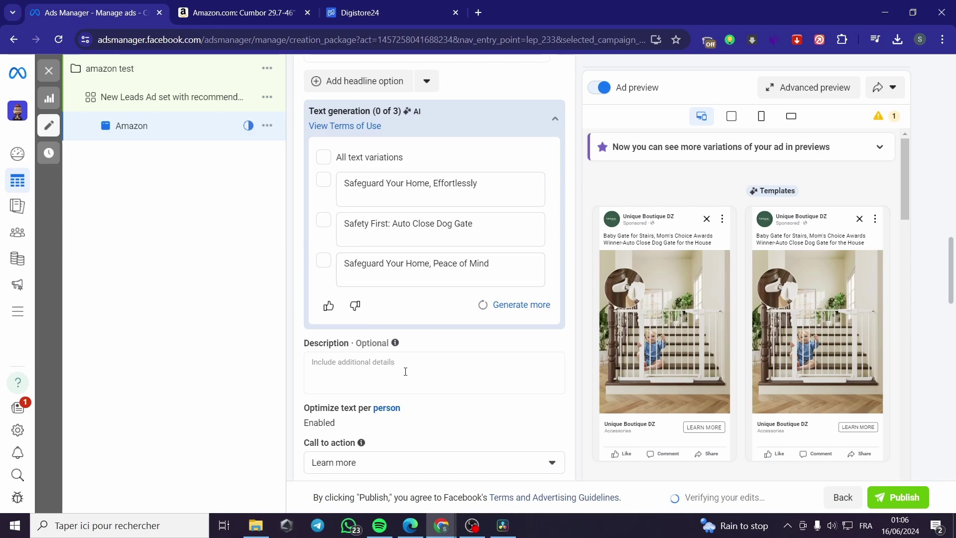
pyautogui.click(406, 372)
pyautogui.hotkey('ctrl', 'Tab')
pyautogui.scroll(-1, 536, 331)
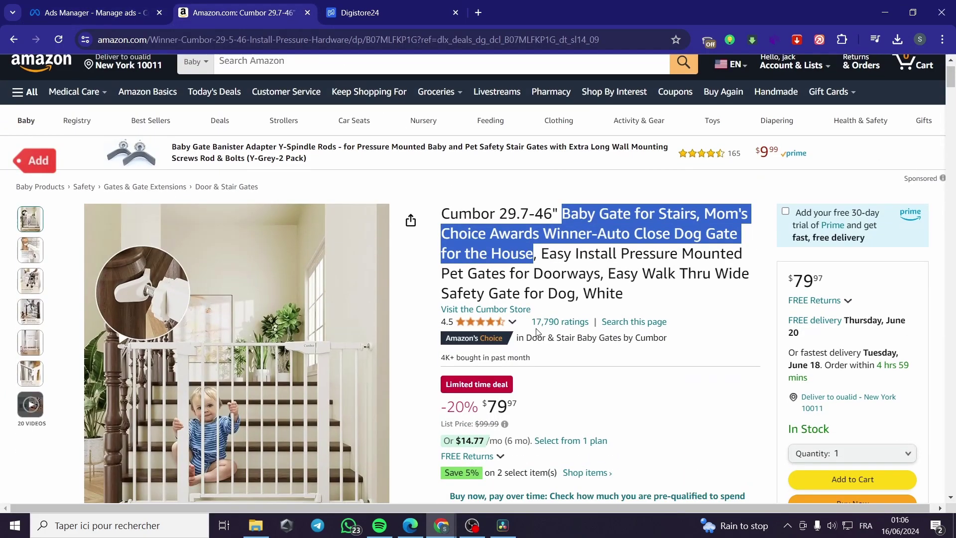
pyautogui.scroll(-10, 537, 331)
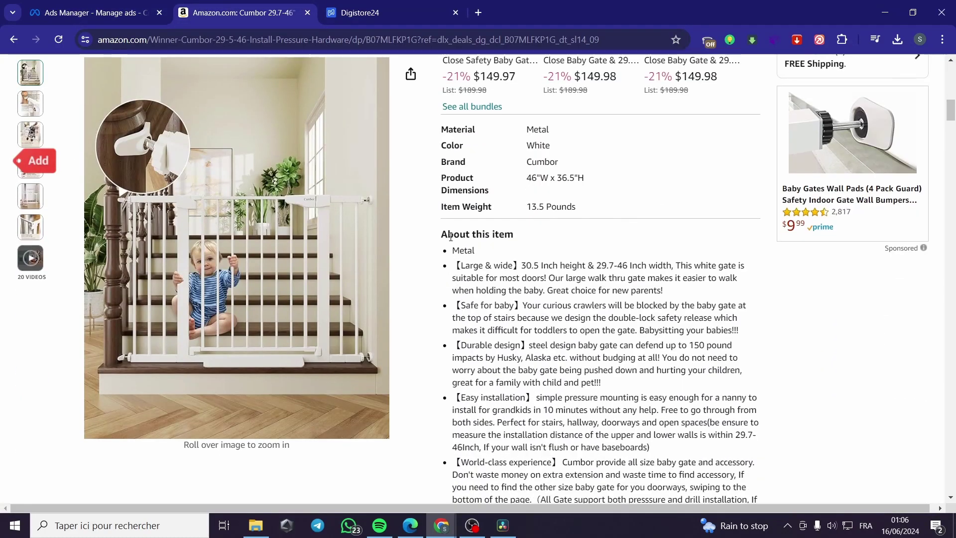
pyautogui.moveTo(449, 236); pyautogui.dragTo(734, 326)
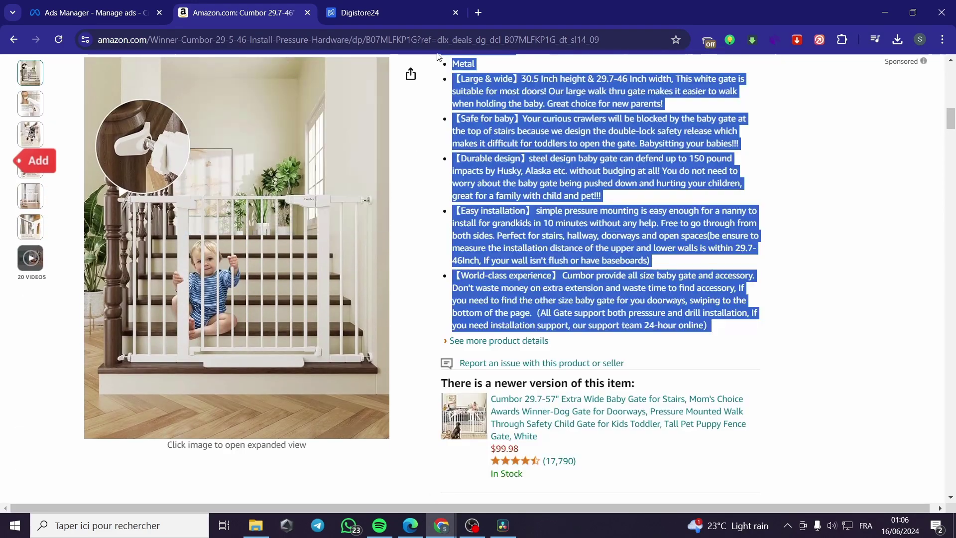
pyautogui.click(94, 13)
pyautogui.hotkey('ctrl', 'v')
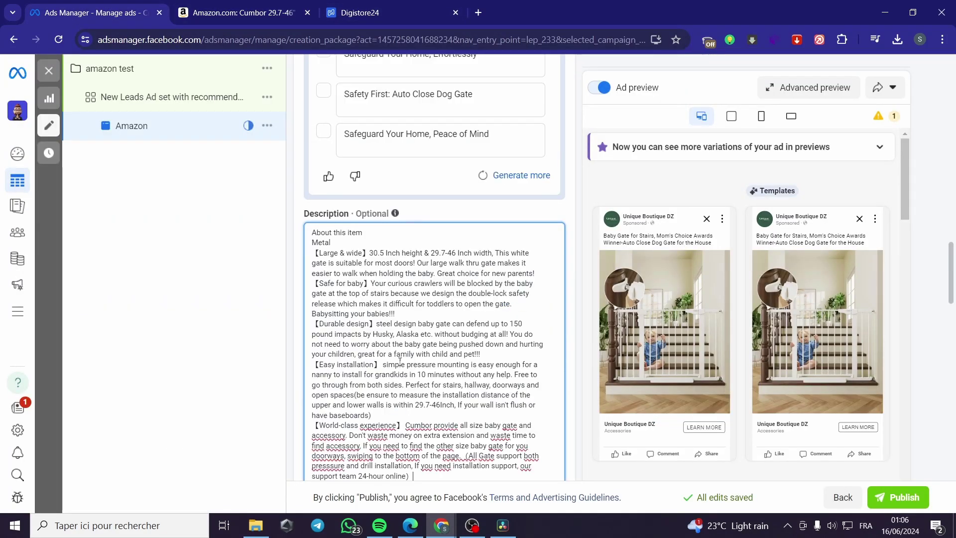
# Set the ad's call to action to Shop now.
pyautogui.scroll(-6, 655, 347)
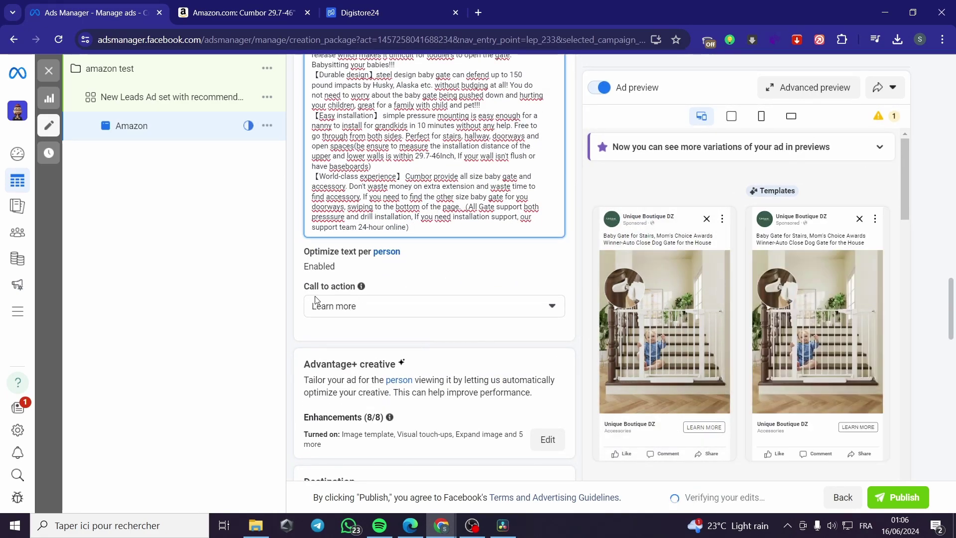
pyautogui.click(318, 306)
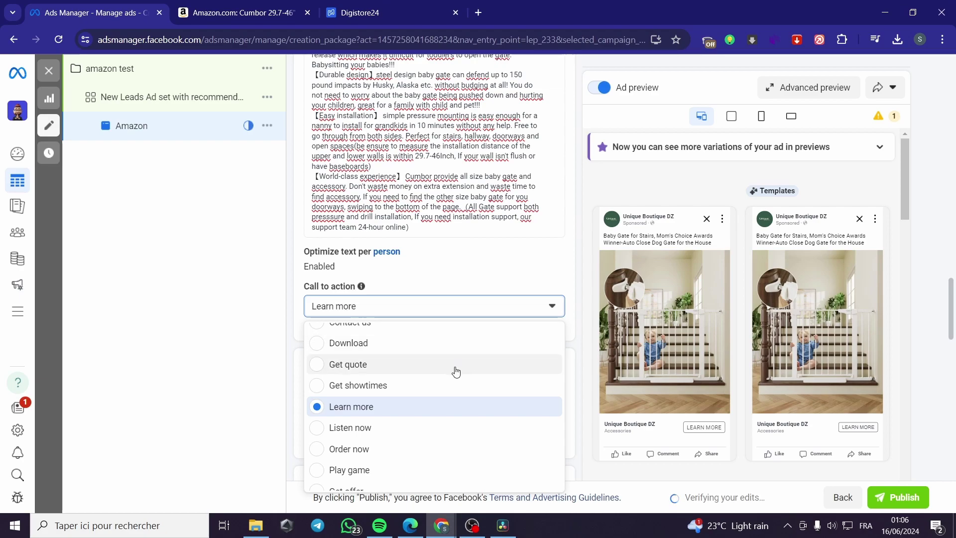
pyautogui.scroll(-1, 431, 384)
pyautogui.scroll(-1, 393, 442)
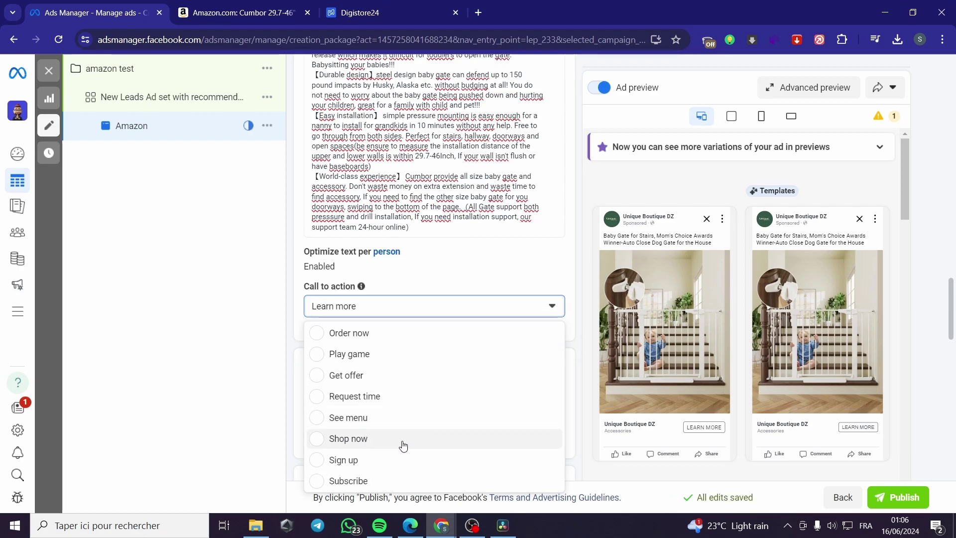
pyautogui.click(403, 439)
# Generate a short Amazon Associates text link for the baby gate product page and copy it for the ad's website URL.
pyautogui.scroll(-1, 461, 389)
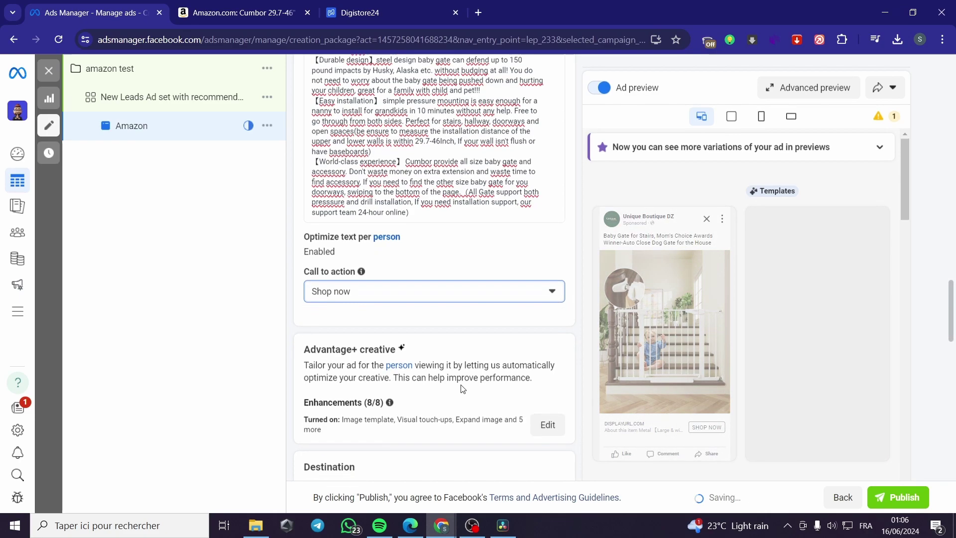
pyautogui.scroll(-2, 462, 389)
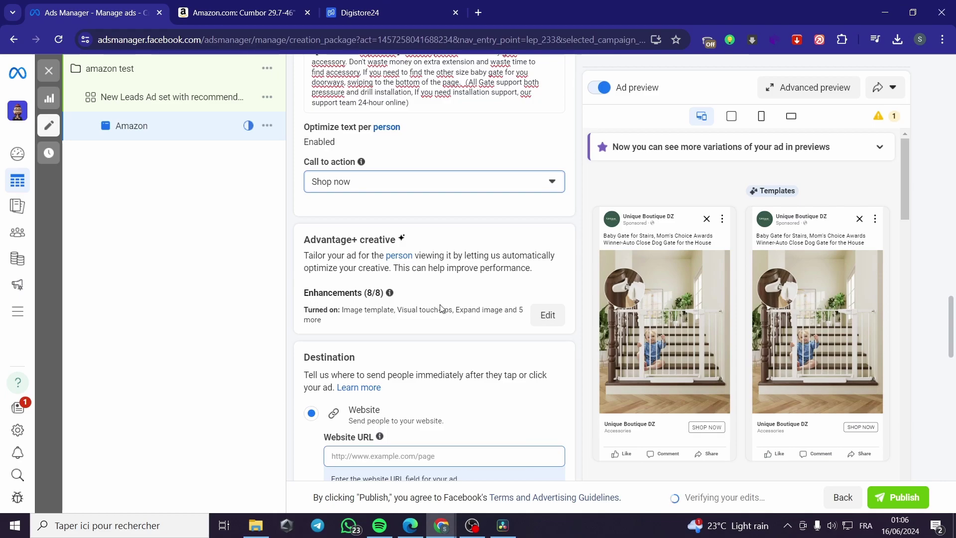
pyautogui.scroll(-3, 440, 307)
pyautogui.click(383, 269)
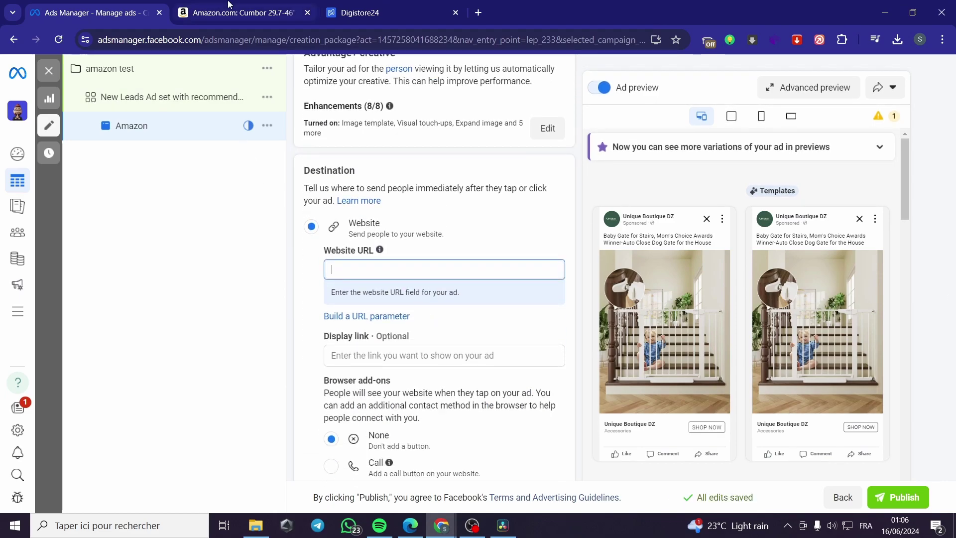
pyautogui.click(229, 4)
pyautogui.scroll(10, 537, 340)
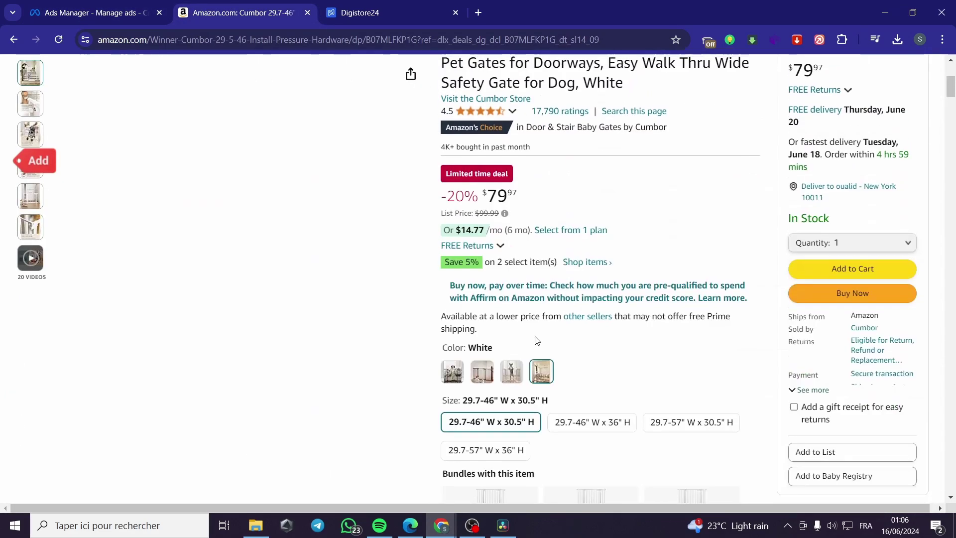
pyautogui.scroll(5, 536, 340)
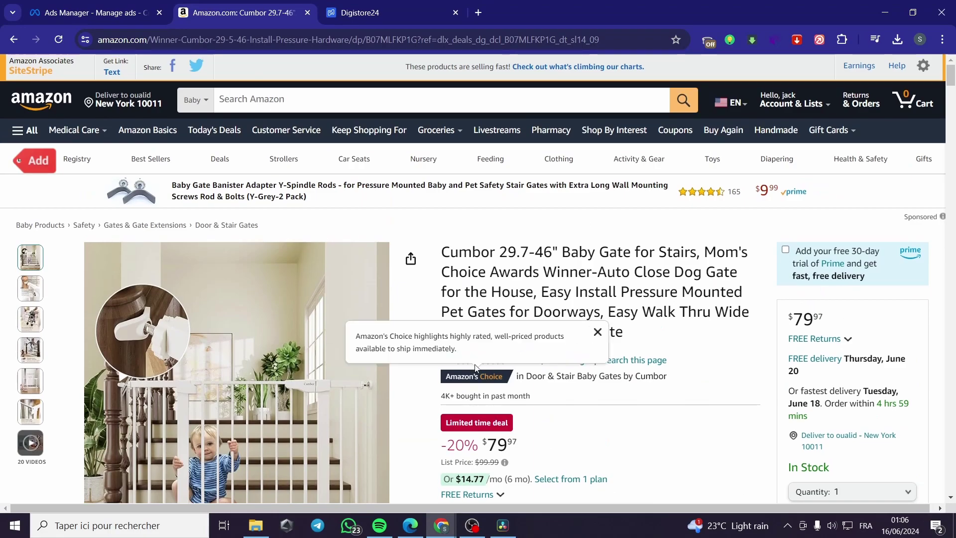
pyautogui.click(113, 75)
pyautogui.hotkey('ctrl', 'c')
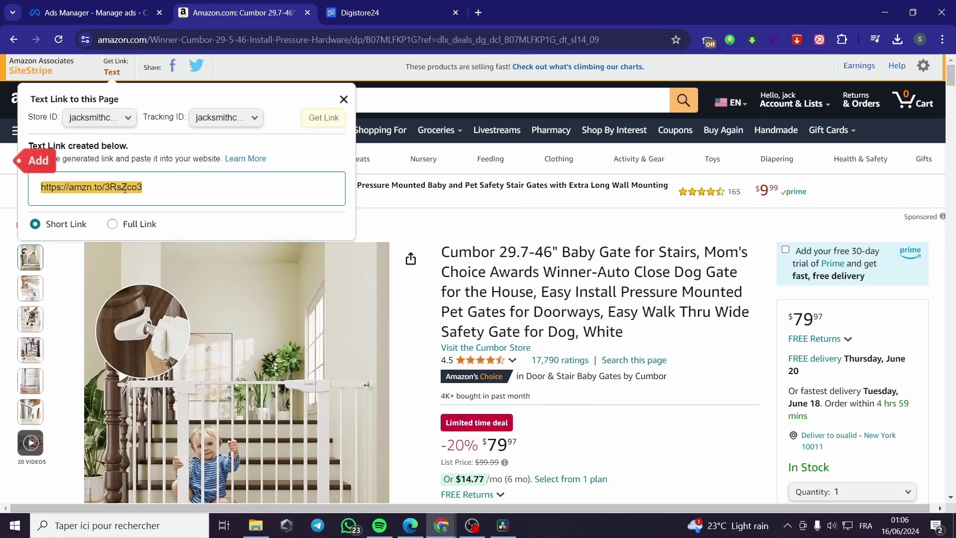
pyautogui.rightClick(124, 188)
pyautogui.click(160, 201)
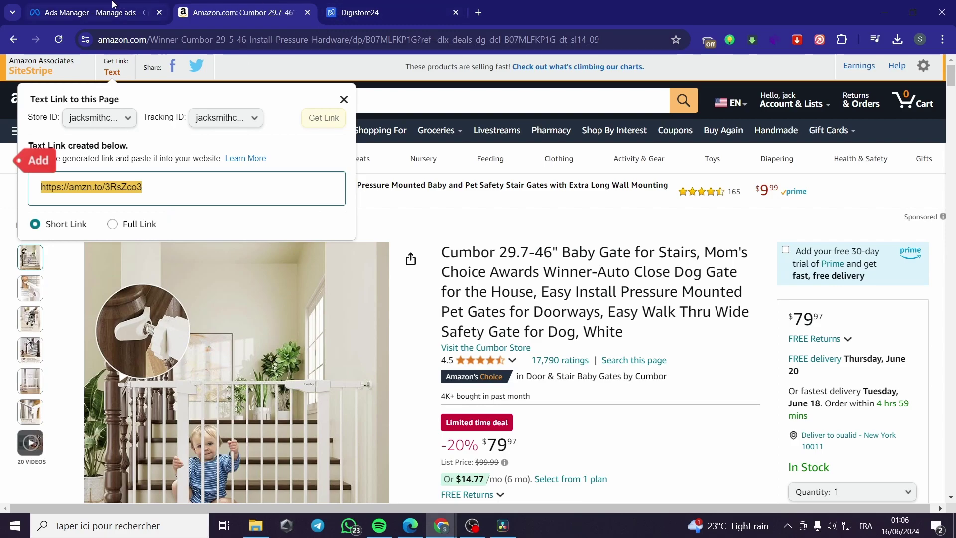
pyautogui.click(114, 4)
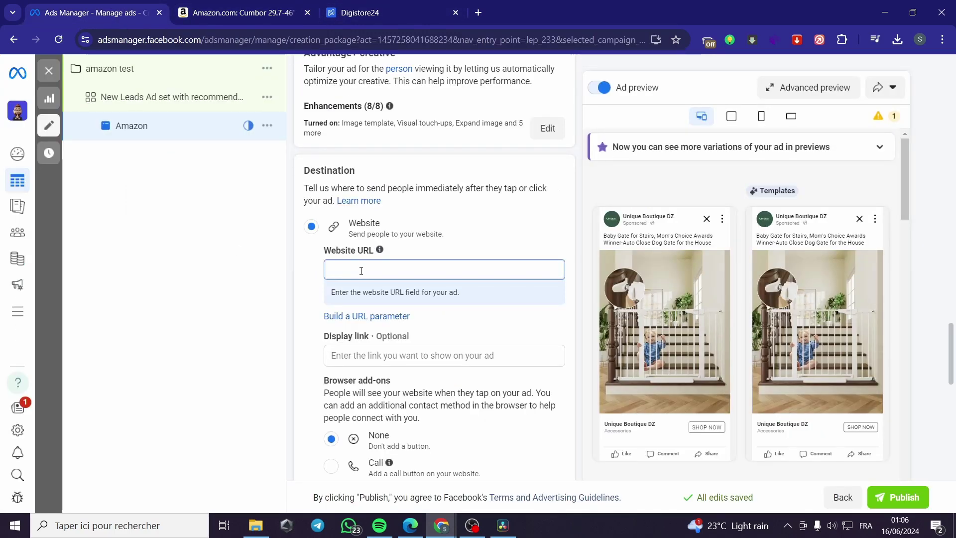
pyautogui.hotkey('ctrl', 'v')
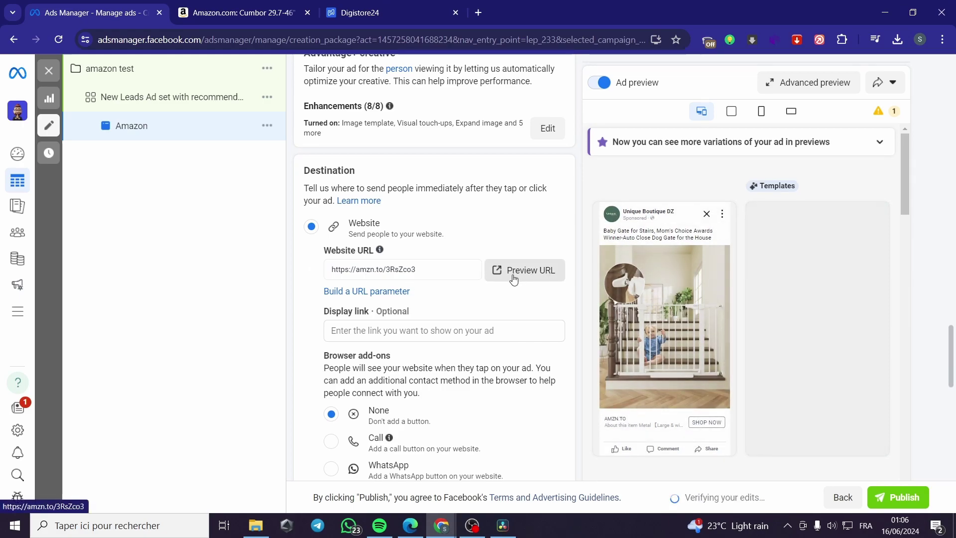
pyautogui.click(543, 279)
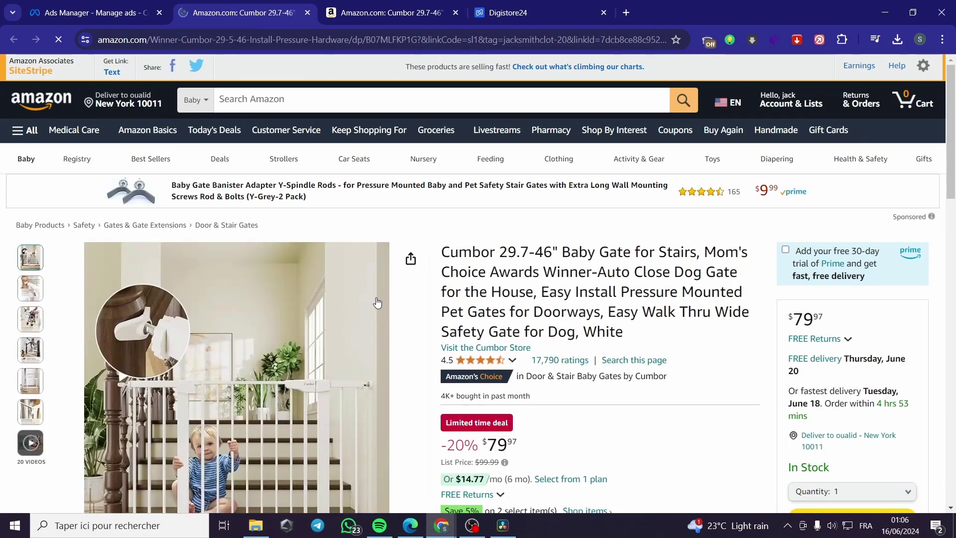
pyautogui.click(307, 12)
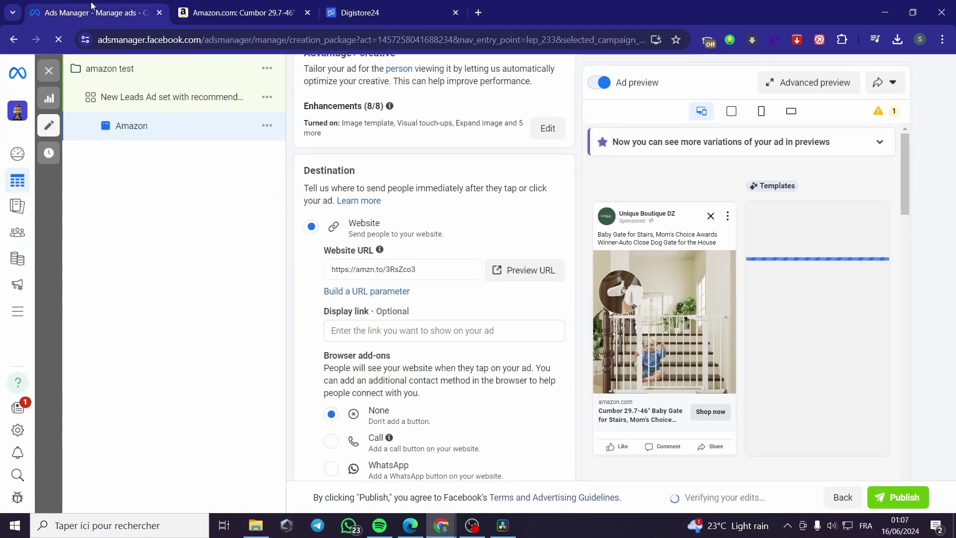
# Turn on the Languages option for the ad and review the tracking settings down to the URL parameters.
pyautogui.scroll(-6, 390, 313)
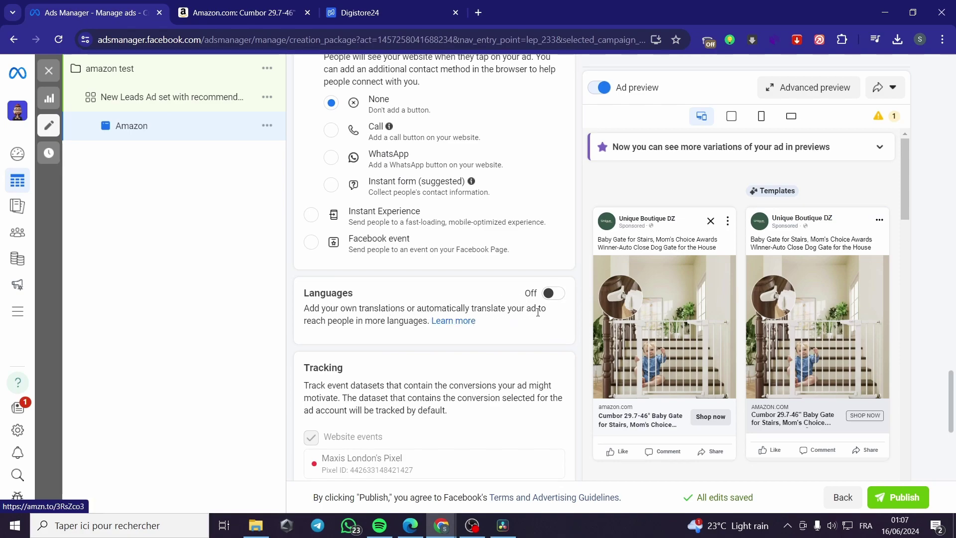
pyautogui.click(552, 294)
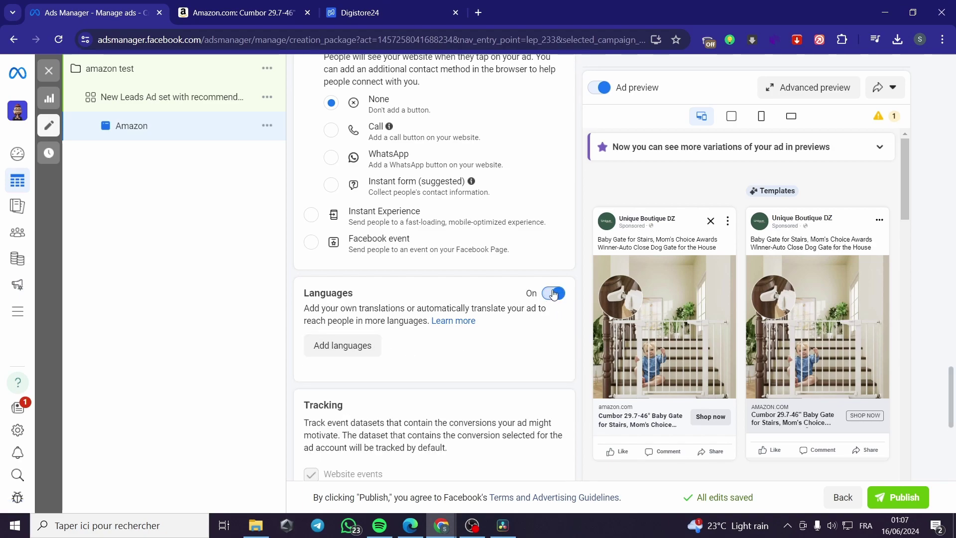
pyautogui.scroll(-5, 467, 344)
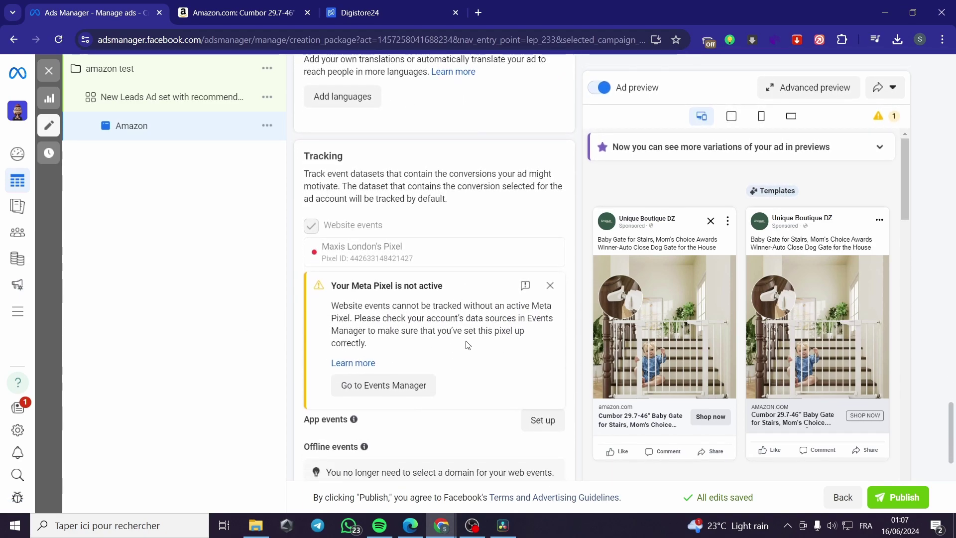
pyautogui.scroll(-3, 438, 283)
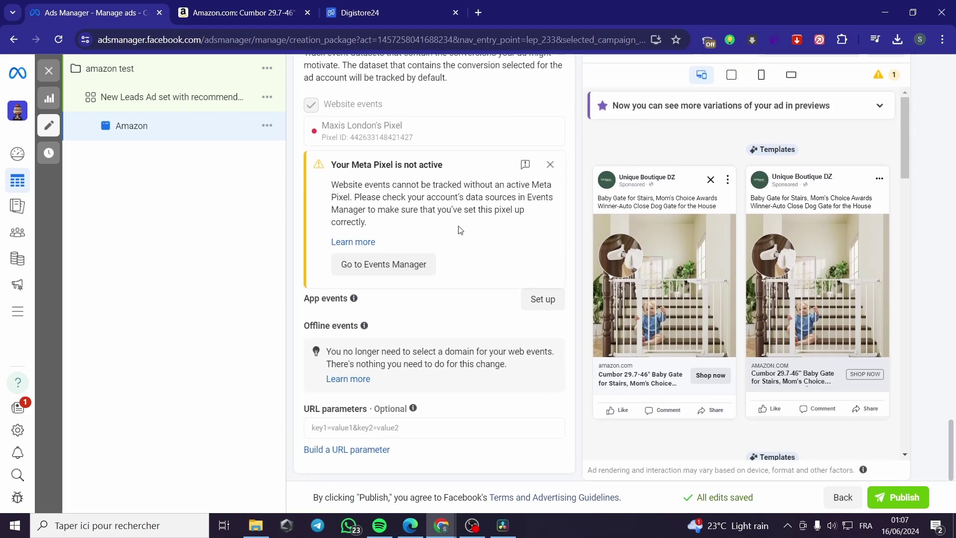